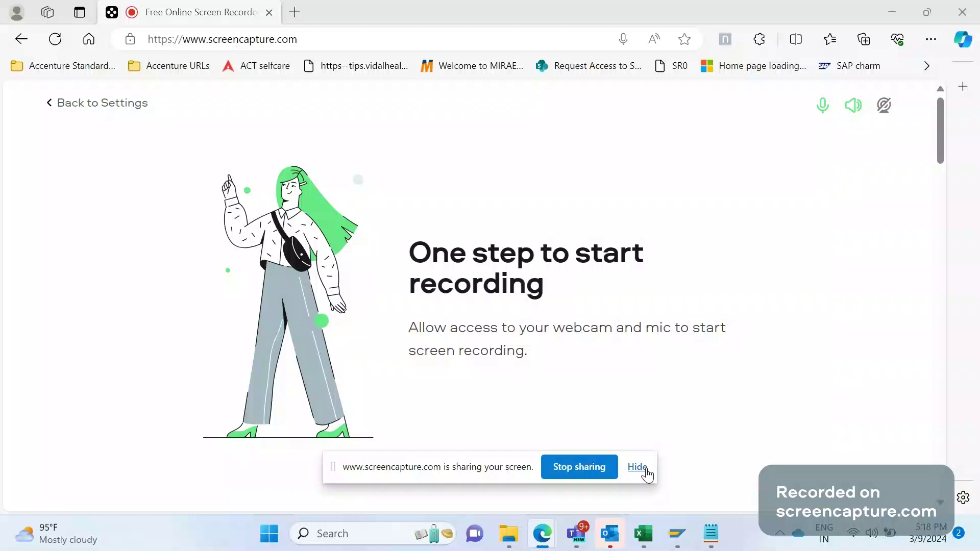
- Hide the screen-sharing bar and bring the SAP Easy Access window to the front
left_click(638, 468)
key("alt+Tab")
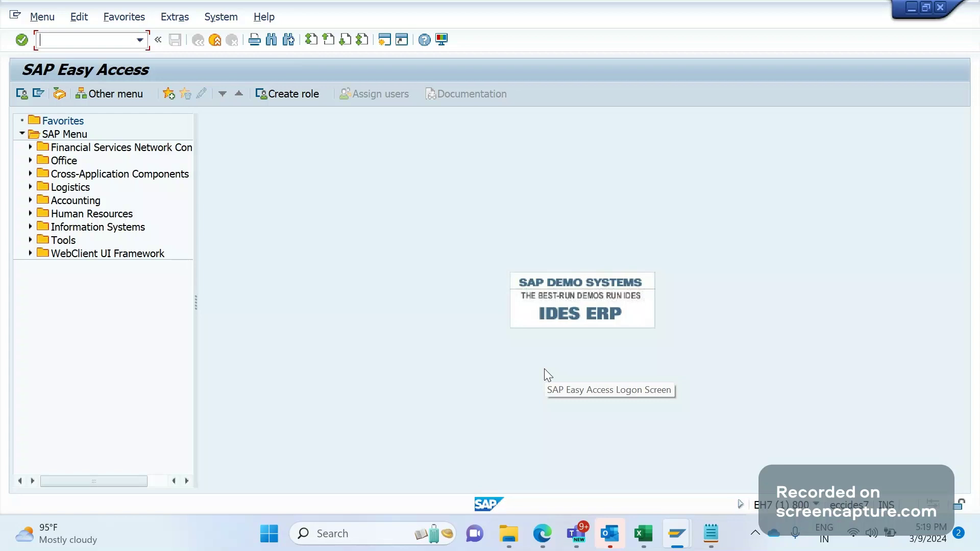
- Launch transaction WE02 from the command field to reach the IDoc List selection
type("/nwe02")
key("Return")
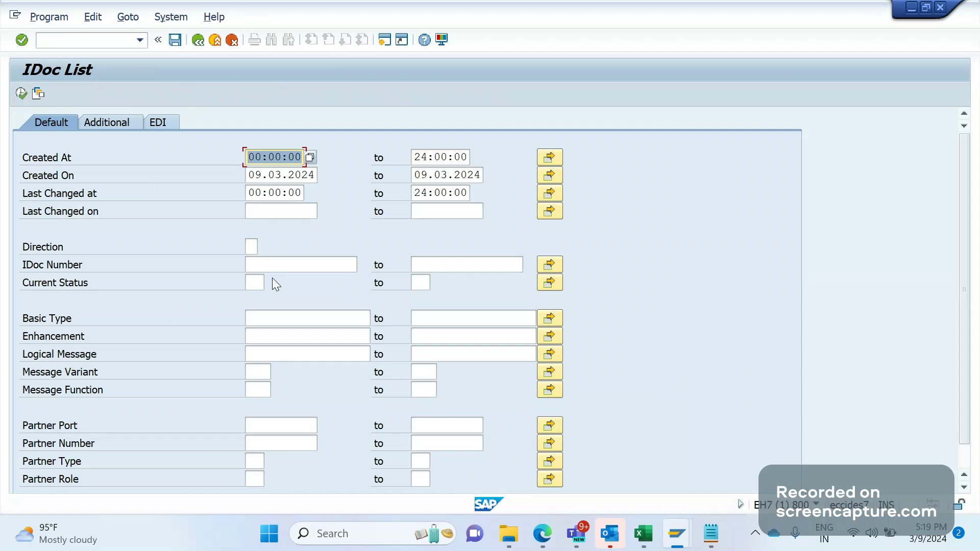
- Set the IDoc Direction to 1 (outbound) using the F4 value list
left_click(251, 248)
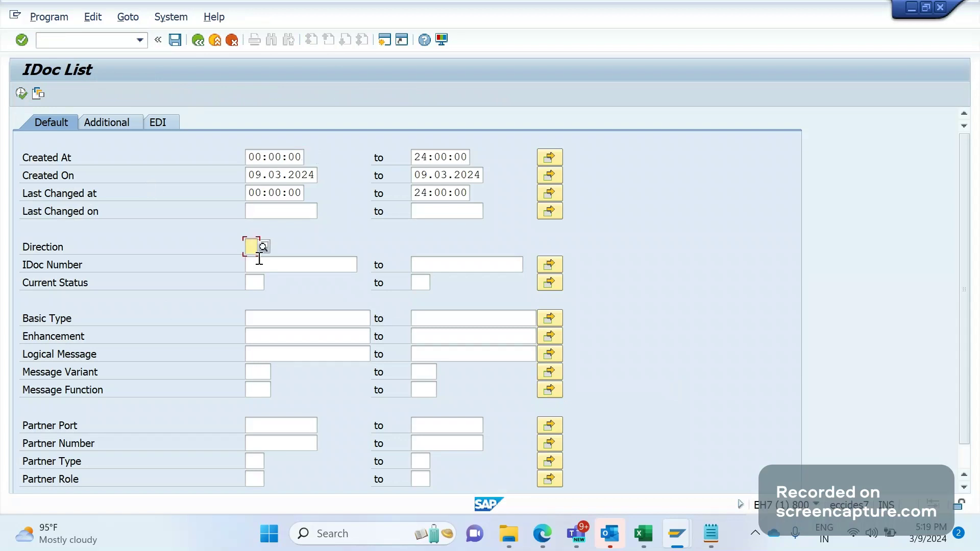
key("F4")
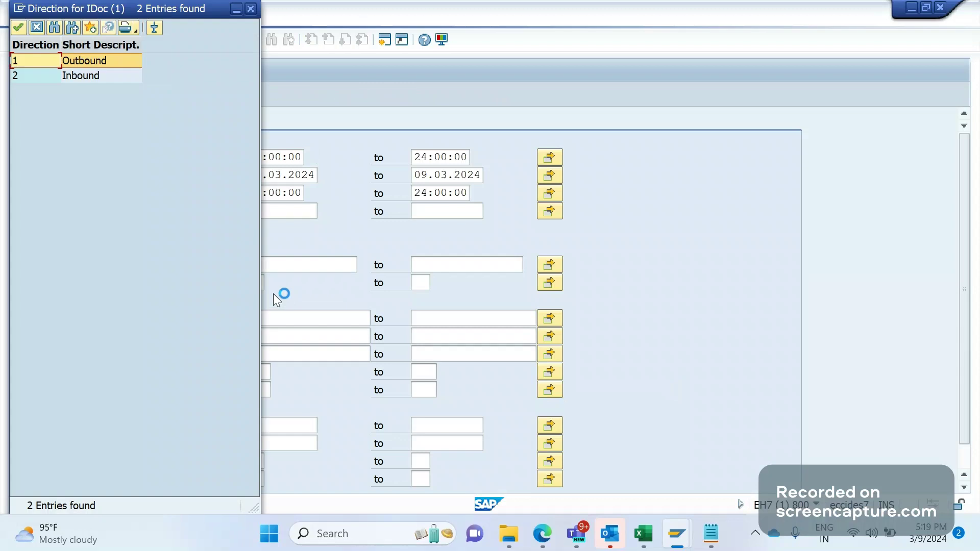
left_click_drag(142, 10, 609, 38)
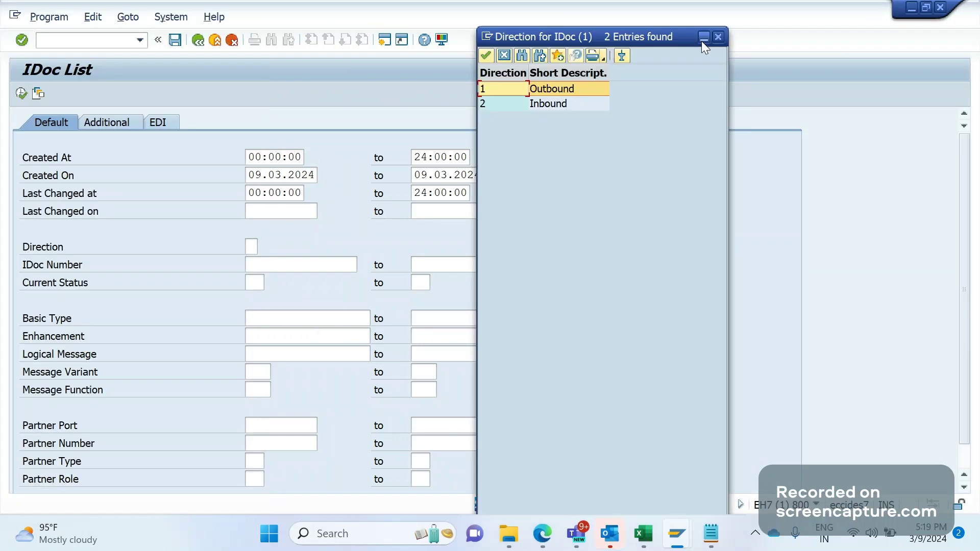
left_click(703, 39)
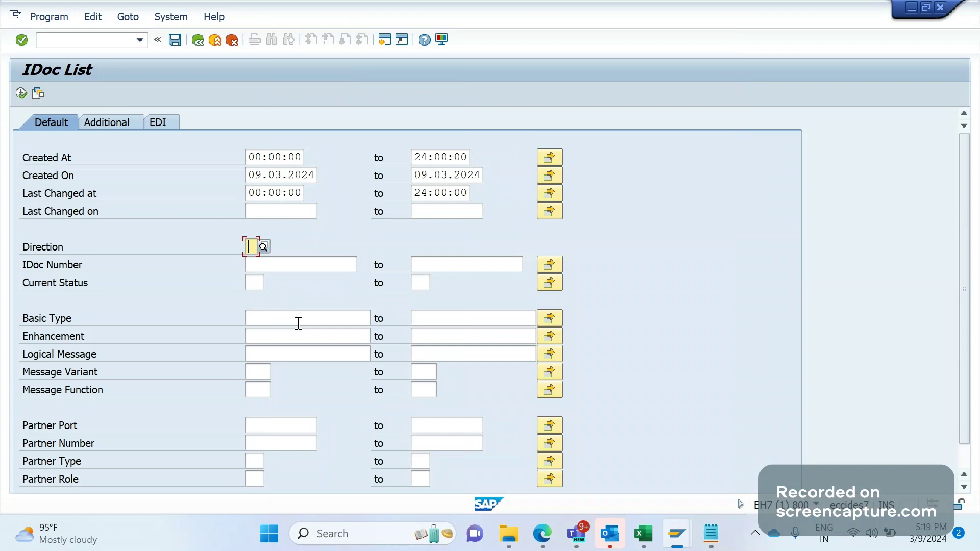
type("1")
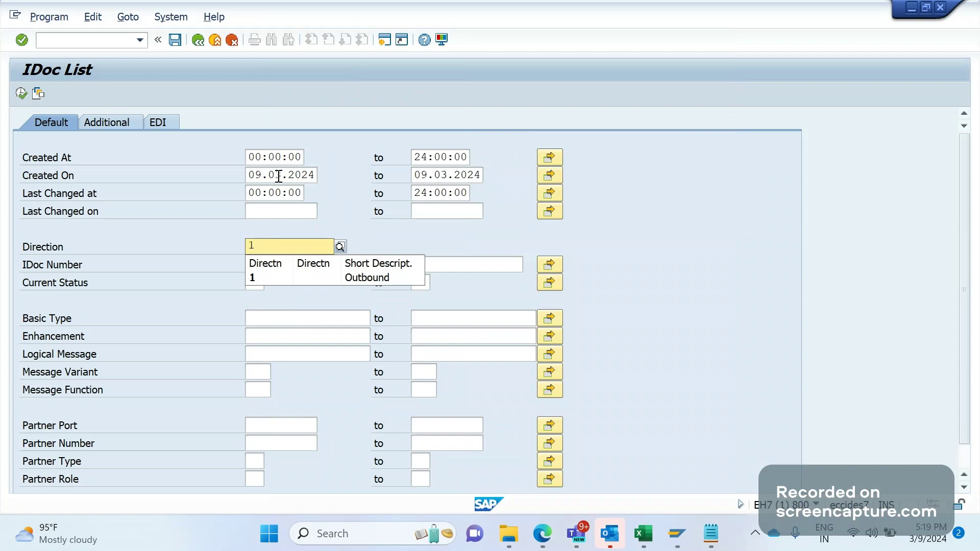
- Change the Created On start date to 09.03.2021 and execute the search
left_click(279, 176)
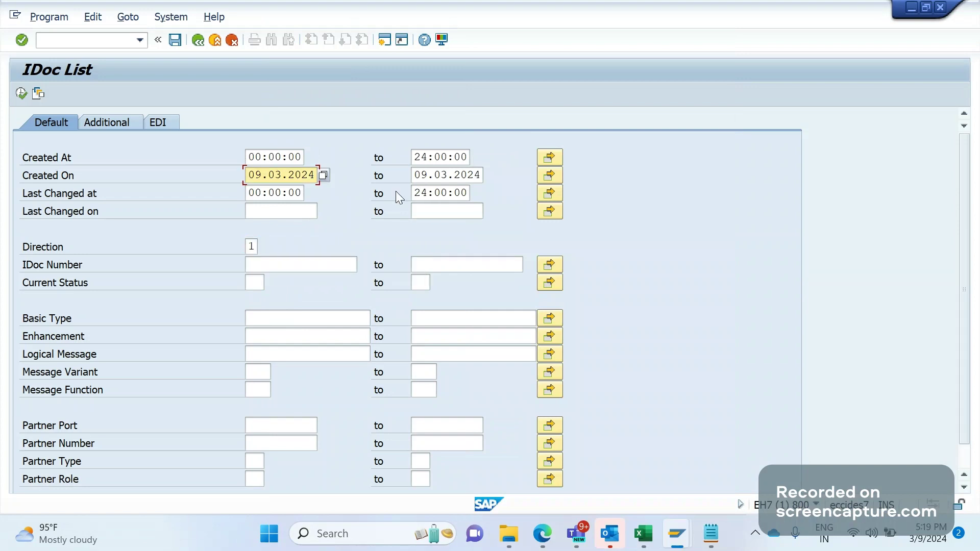
left_click_drag(310, 176, 2, 137)
left_click(35, 170)
left_click(76, 190)
key("F8")
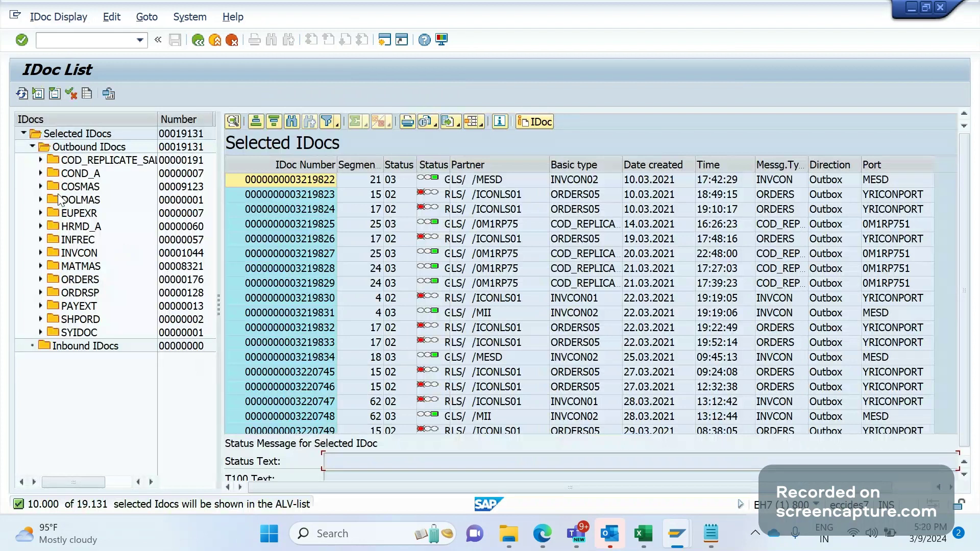
- View the COD_REPLICATE_SALES_ORDER and COND_A outbound IDocs, then go back to the selection screen
left_click(40, 161)
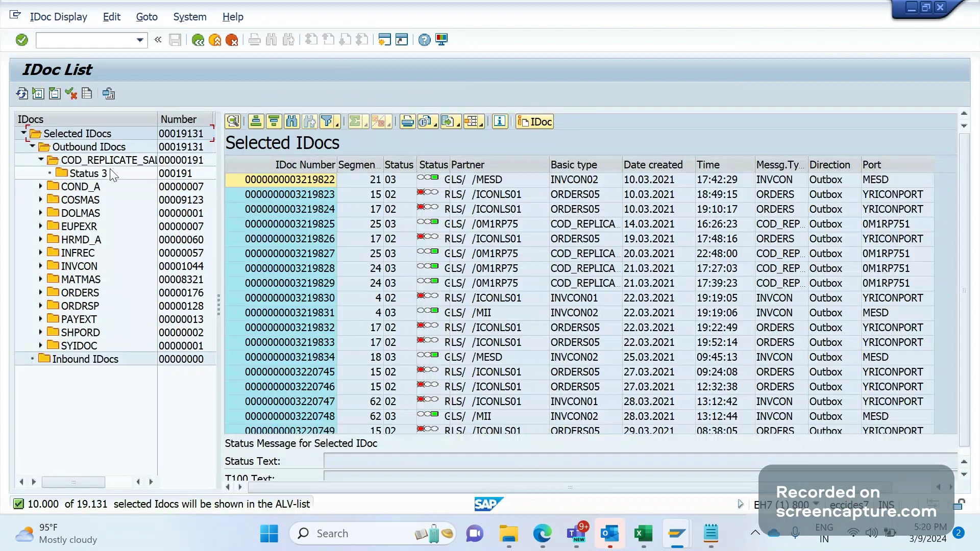
left_click(85, 161)
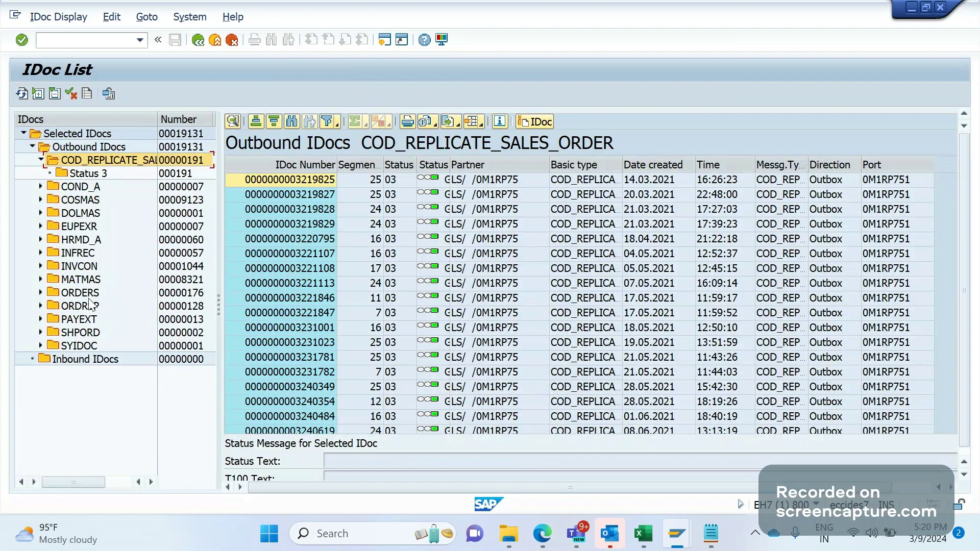
left_click(77, 188)
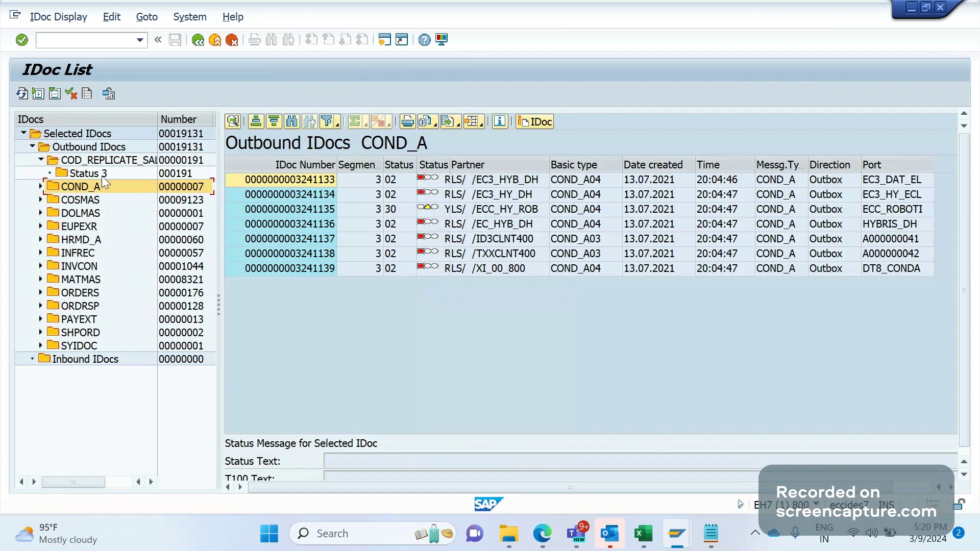
left_click(188, 279)
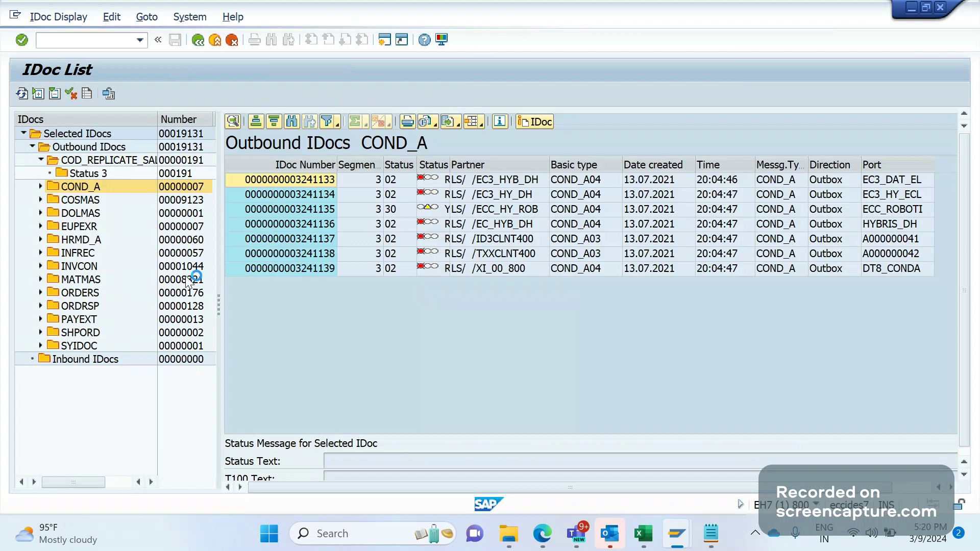
key("F3")
- Switch Direction to 2 (inbound) and list the 51 inbound IDocs
left_click(250, 248)
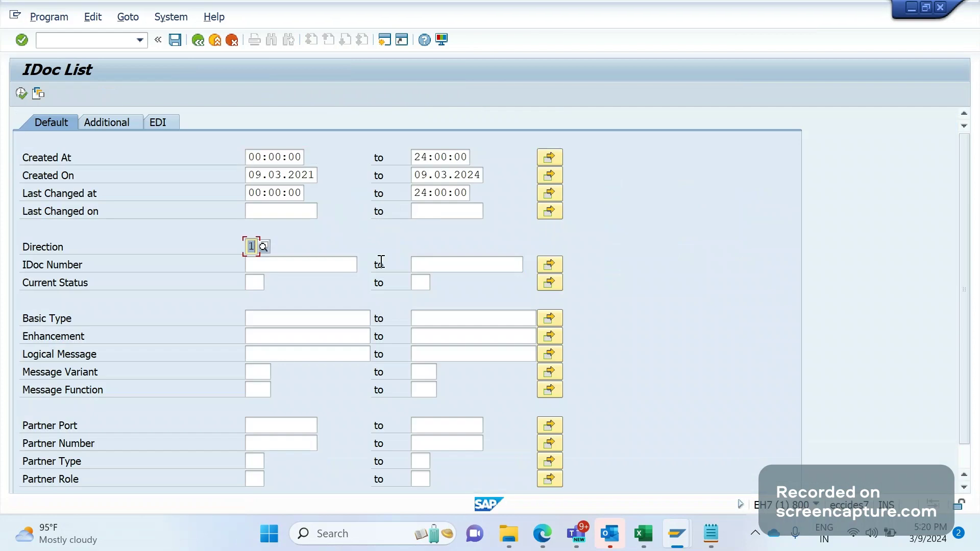
type("2")
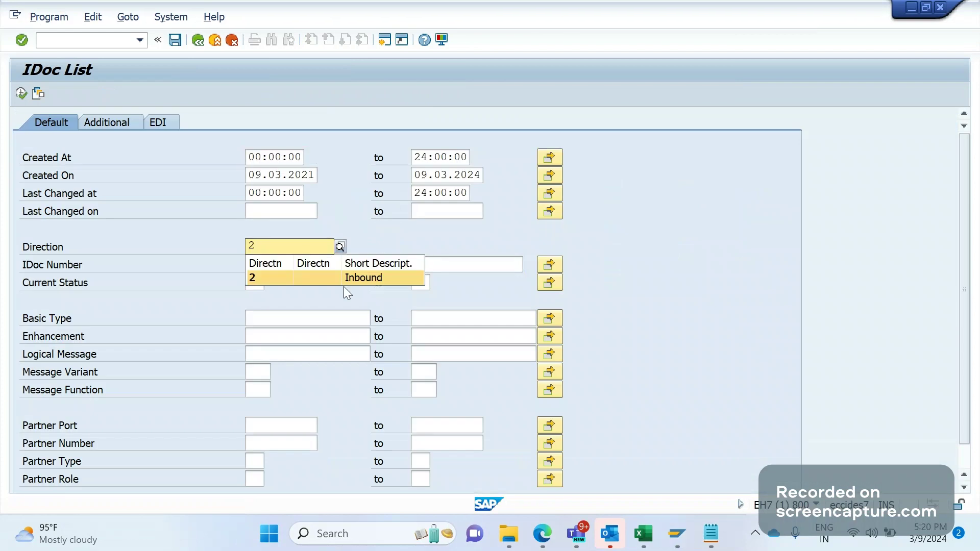
left_click(344, 285)
key("F8")
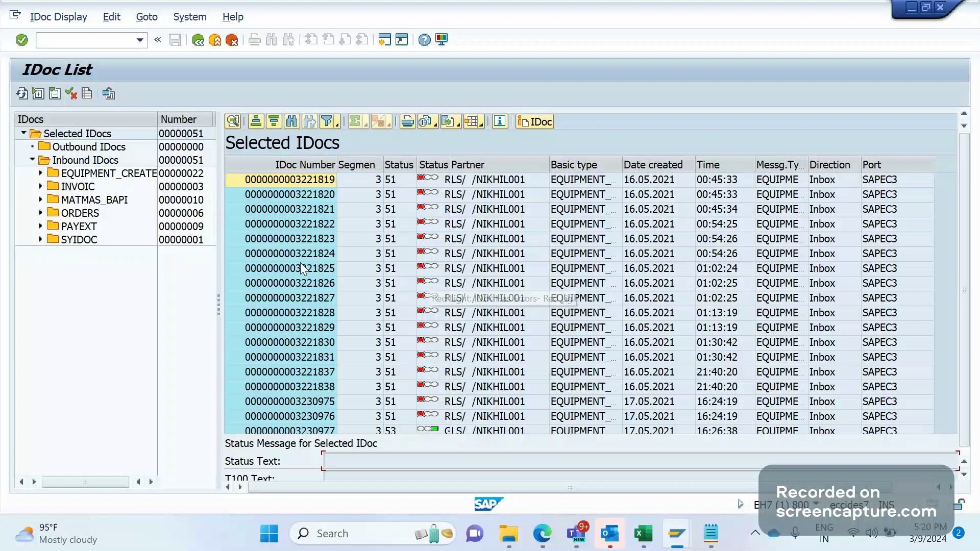
left_click(284, 245)
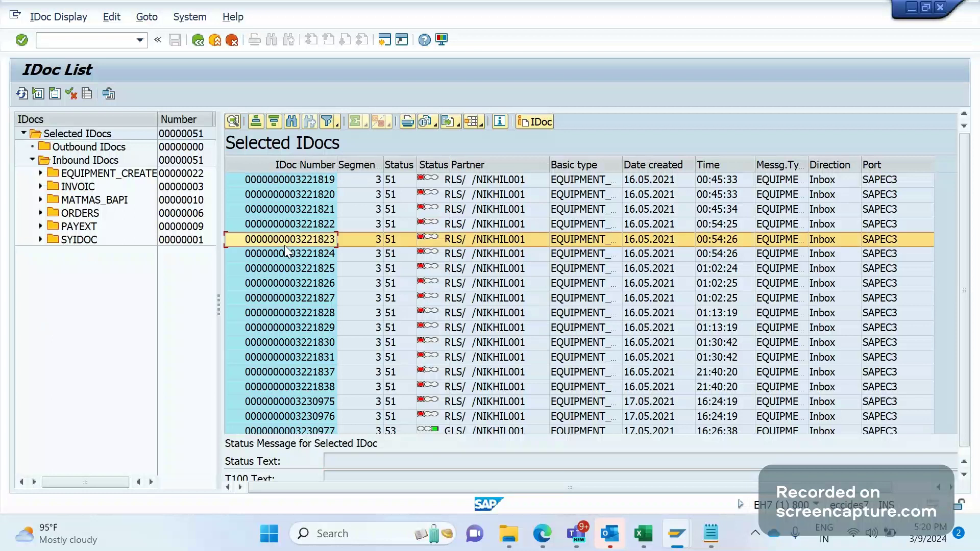
double_click(285, 245)
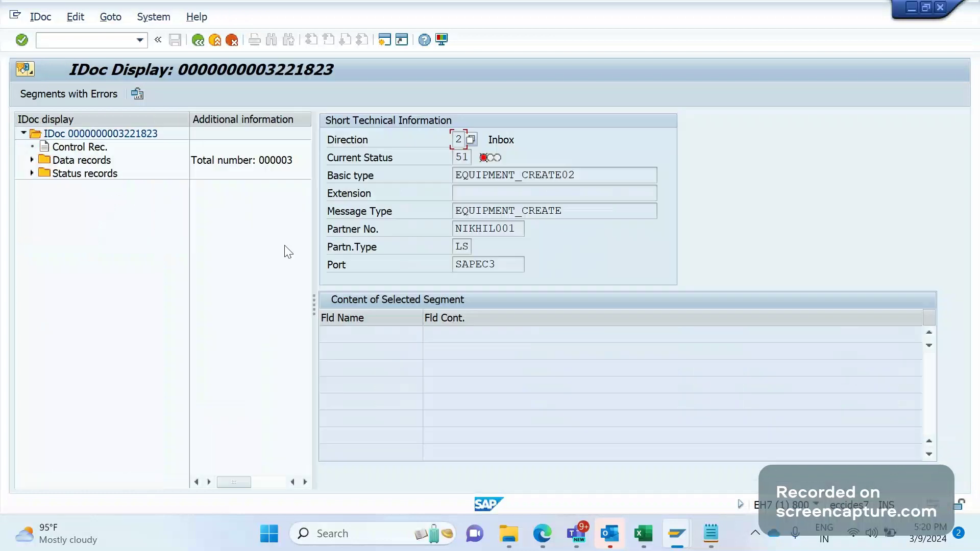
left_click(32, 160)
left_click(40, 173)
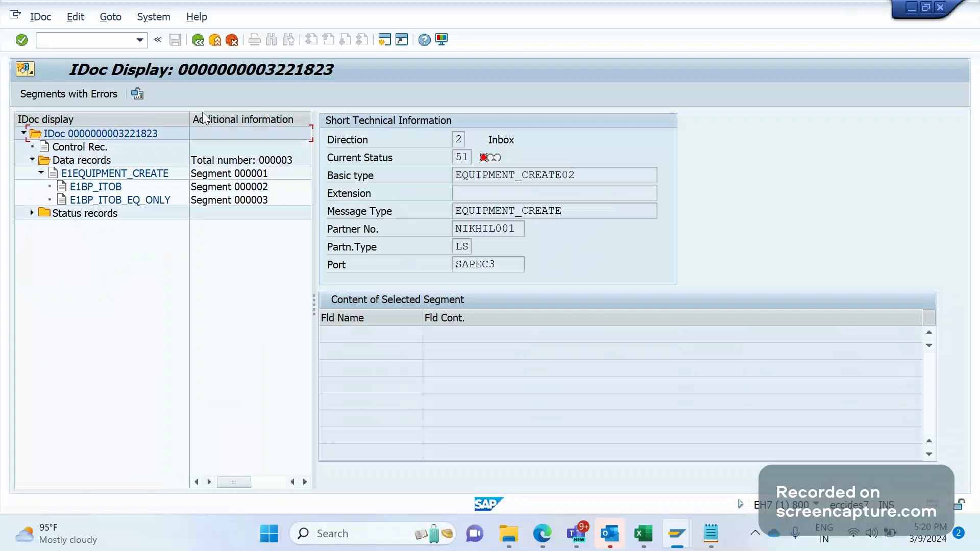
key("F3")
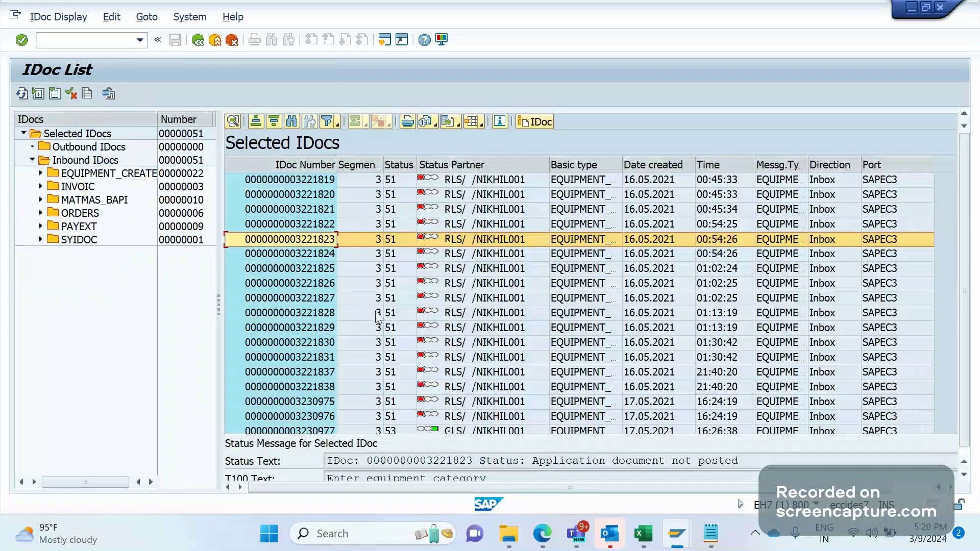
left_click(197, 41)
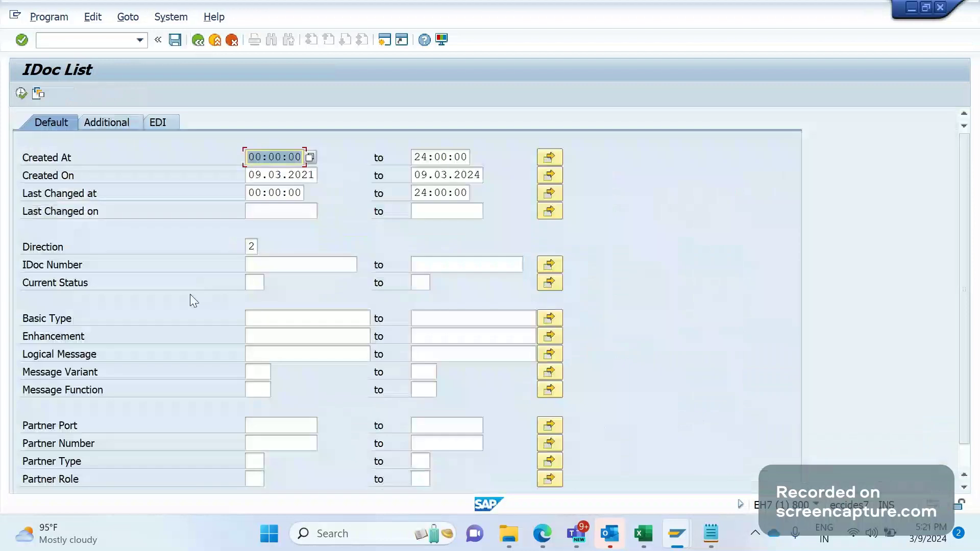
- Filter the inbound search by Current Status 51, run it, and go back
left_click(254, 282)
type("5")
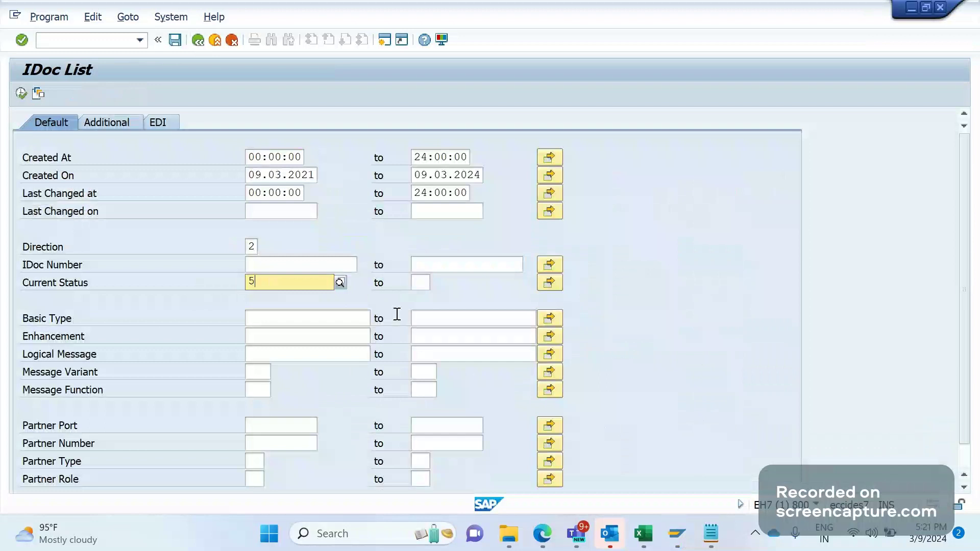
type("1")
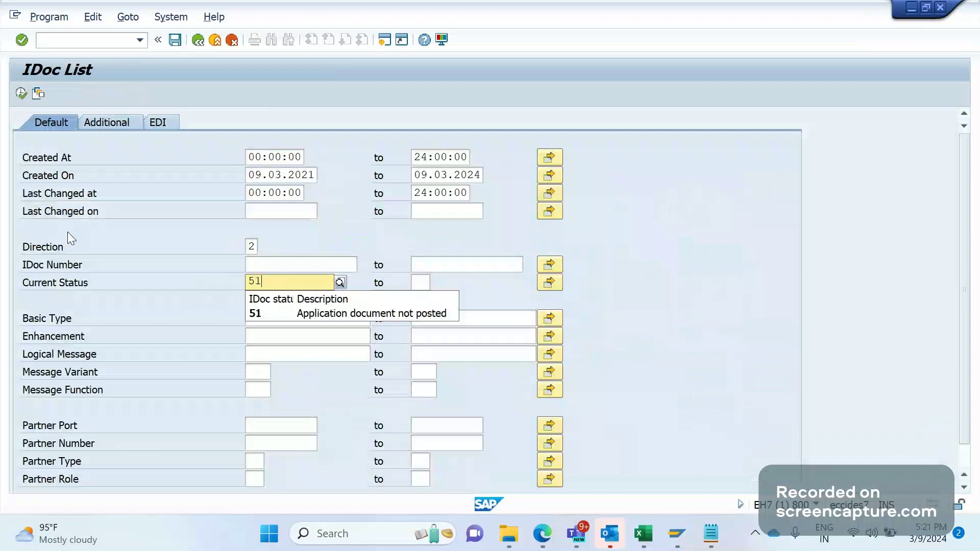
left_click(258, 314)
left_click(21, 94)
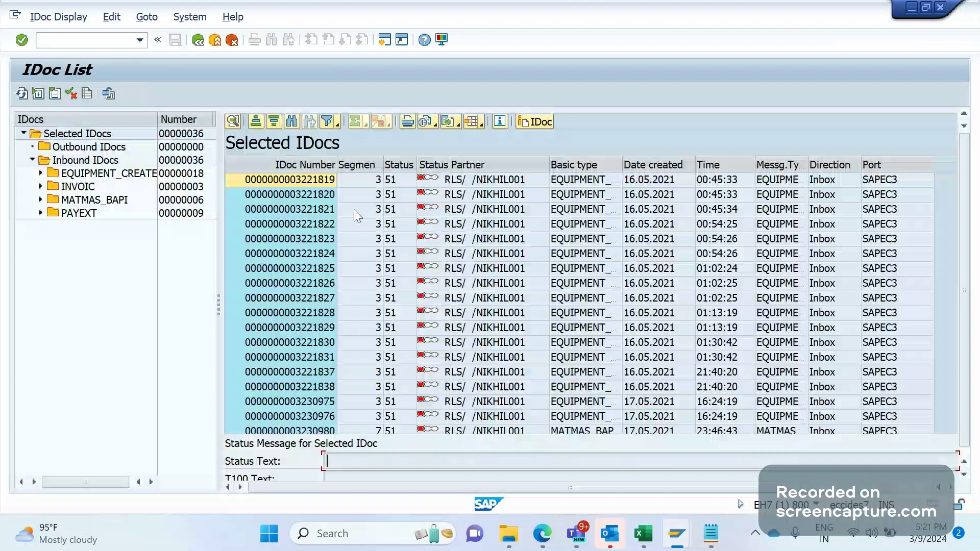
left_click(199, 40)
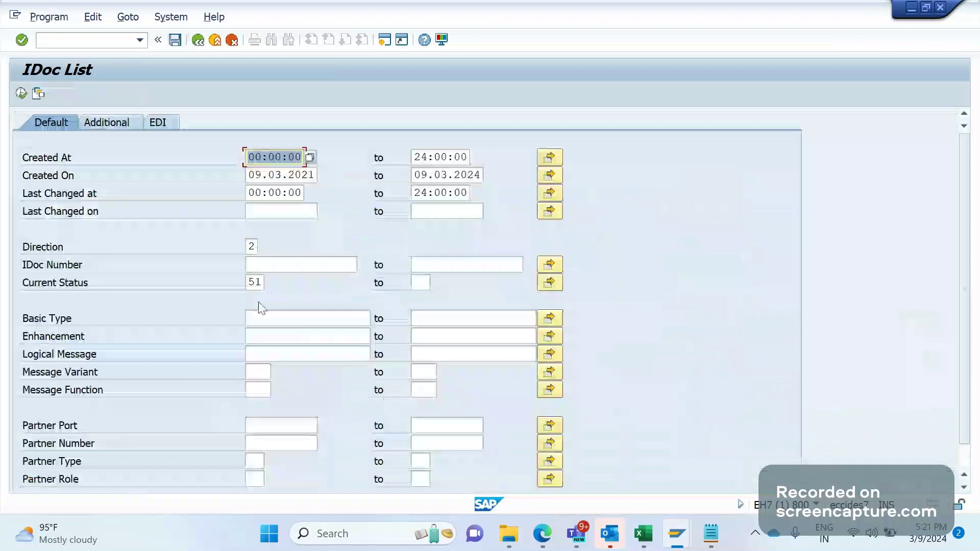
- Change Current Status to 53, list the six matching IDocs, and return
left_click(257, 282)
key("BackSpace")
type("3")
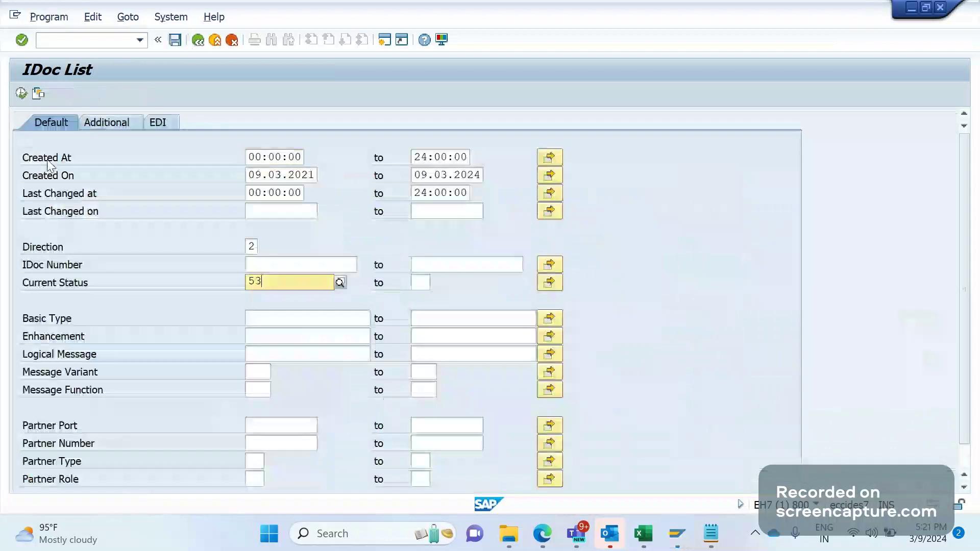
left_click(21, 93)
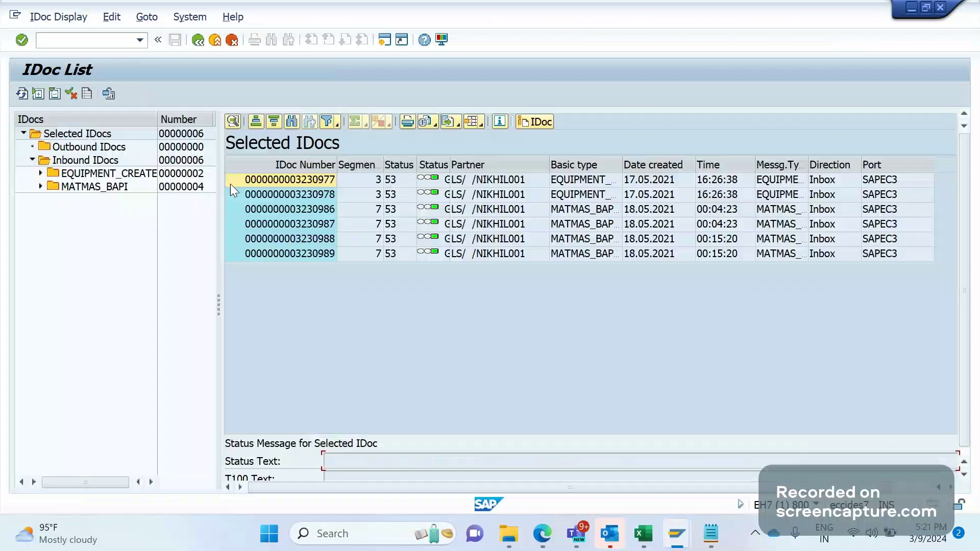
left_click(199, 41)
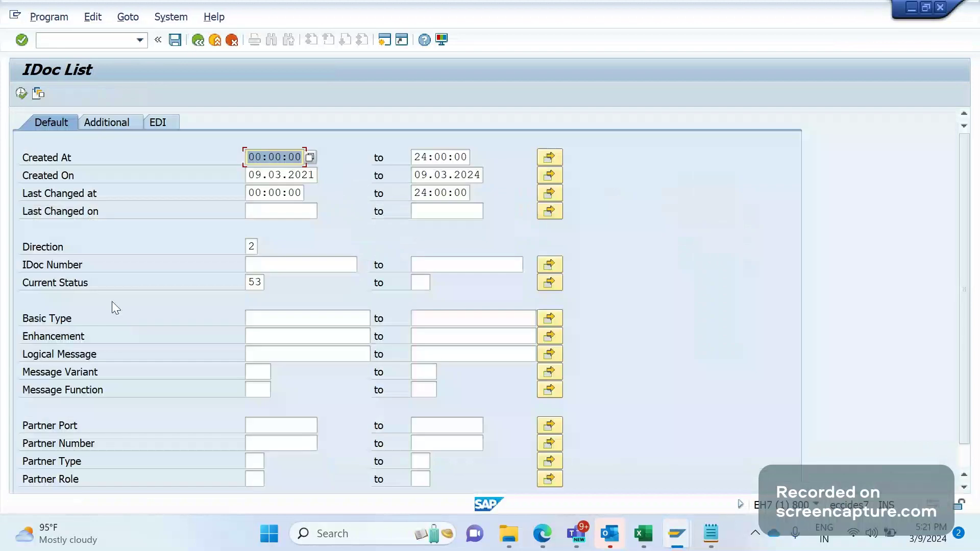
left_click(248, 175)
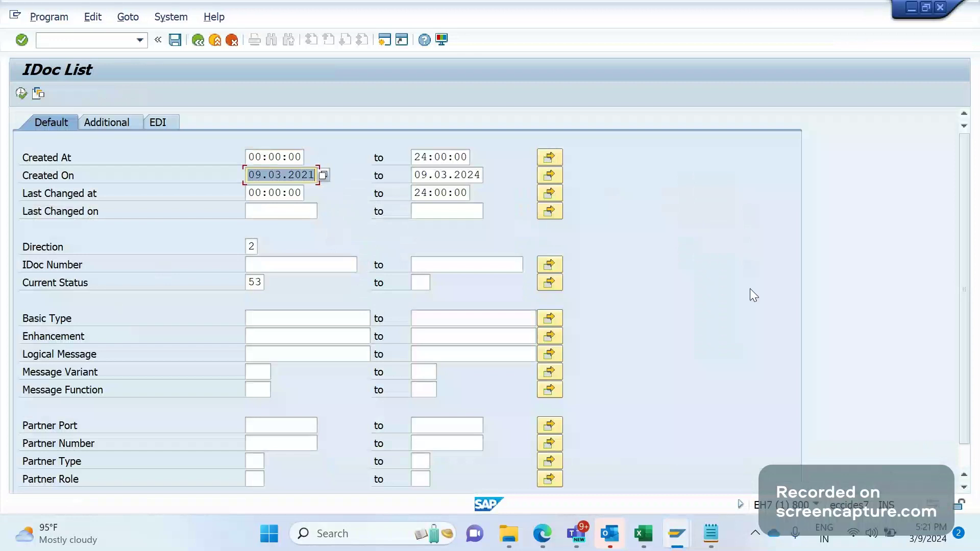
scroll(307, 386, "down", 1)
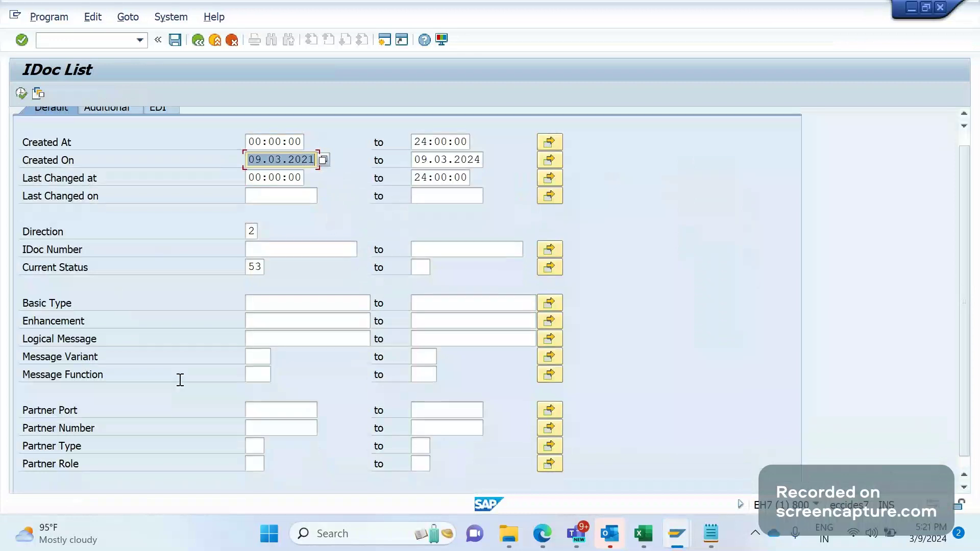
scroll(270, 334, "down", 1)
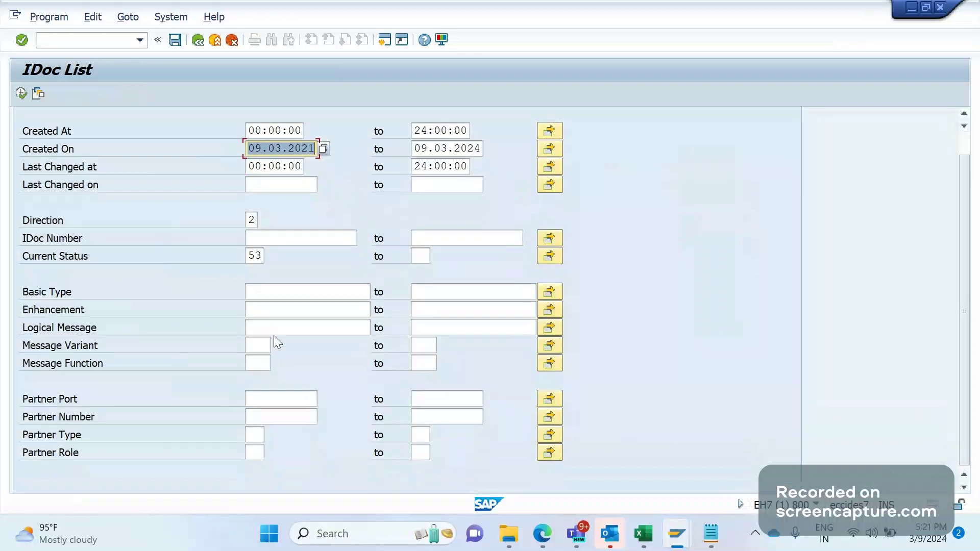
left_click(265, 296)
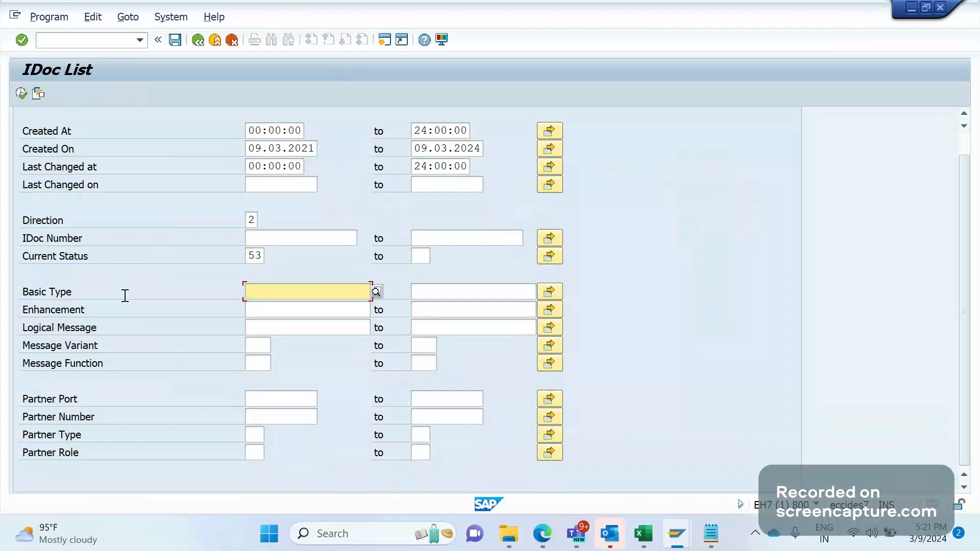
left_click(287, 316)
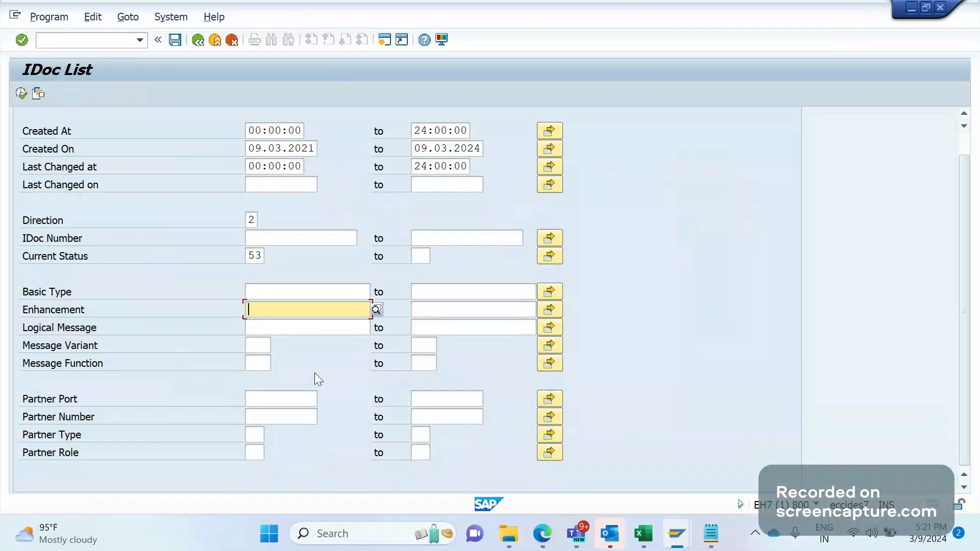
left_click(261, 329)
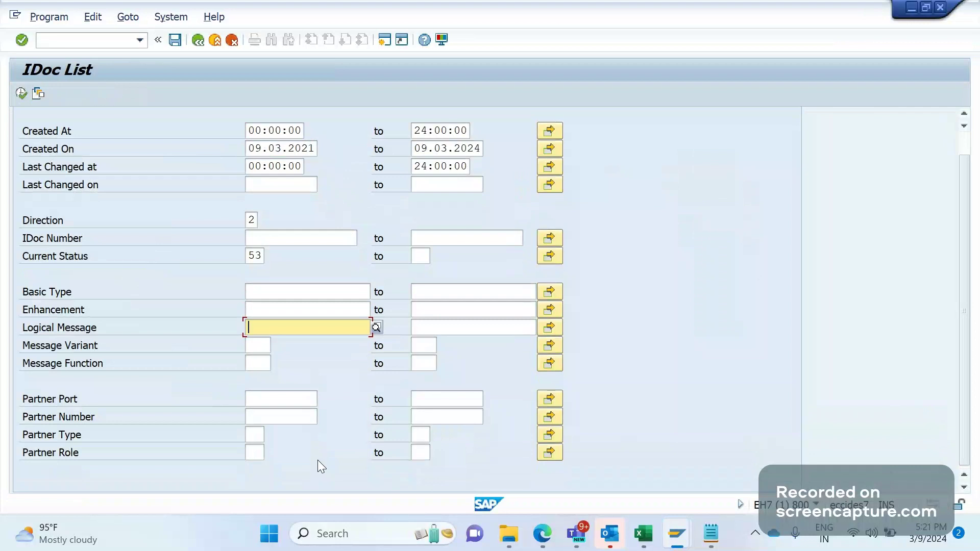
left_click(271, 420)
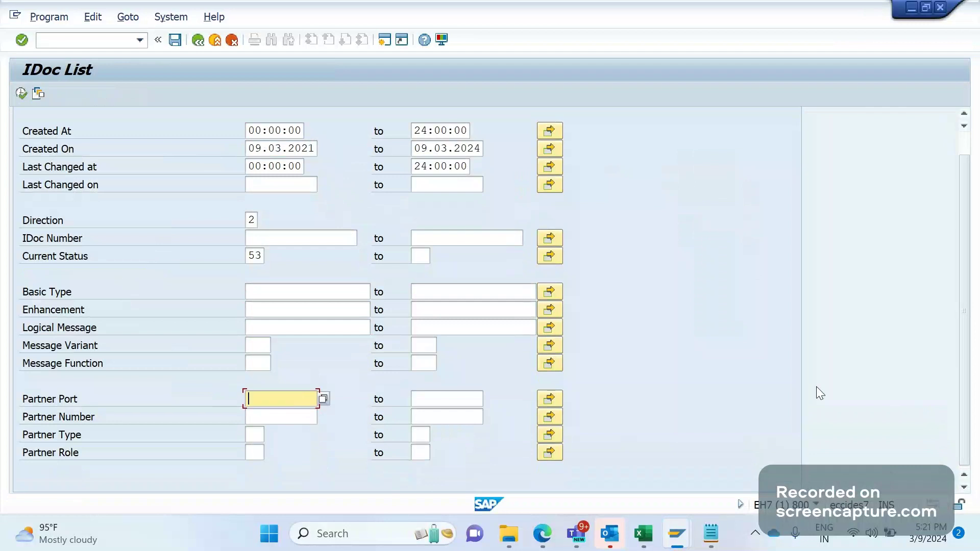
scroll(356, 337, "up", 1)
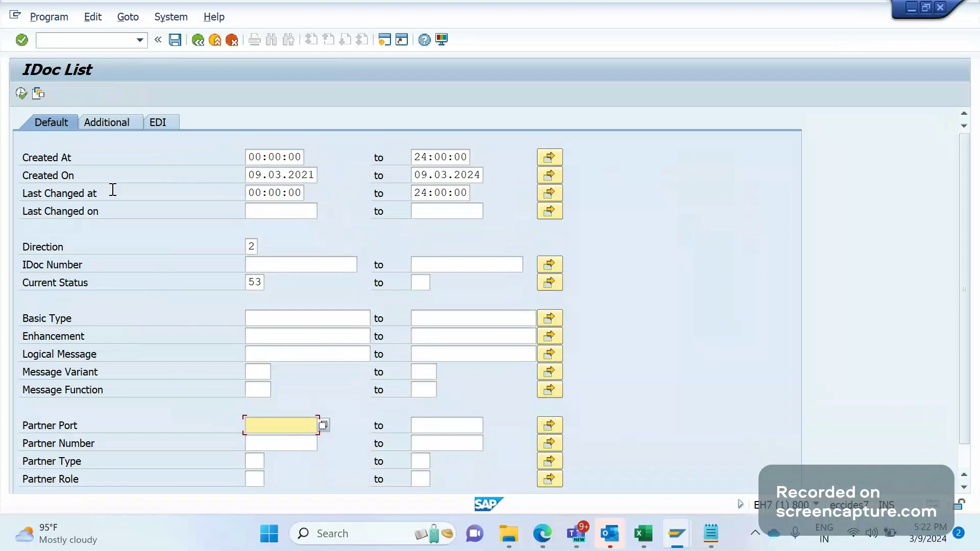
left_click(115, 124)
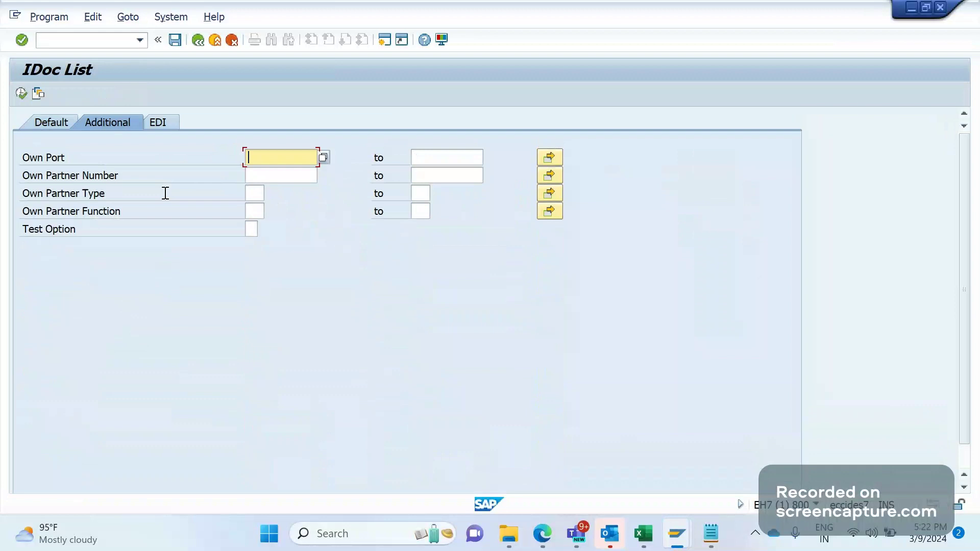
left_click(158, 122)
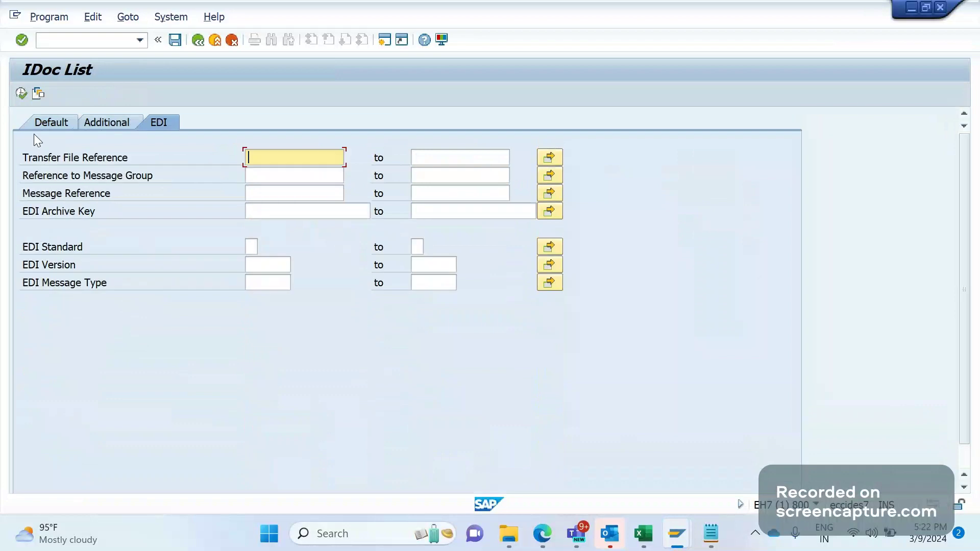
left_click(50, 123)
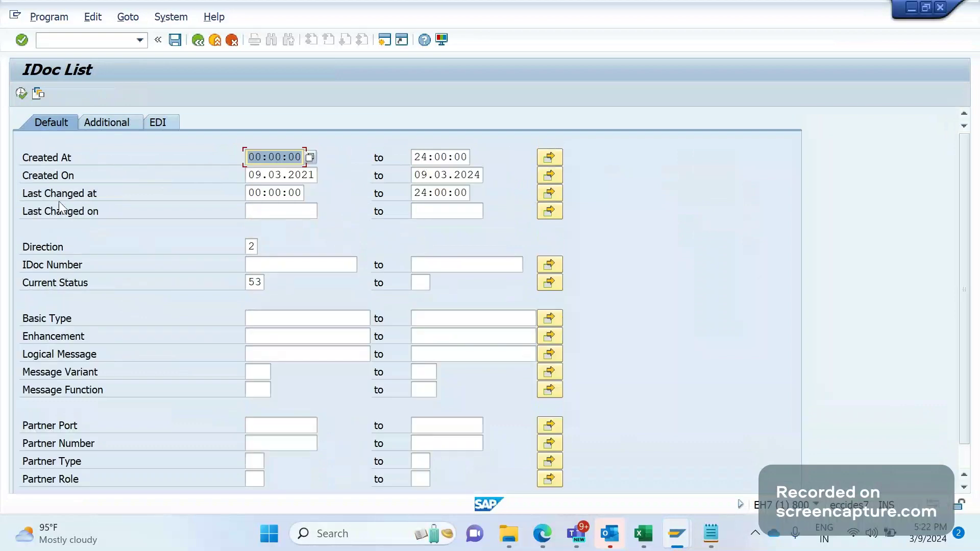
- Open the IDoc List in a new session via the /owe0 command, keeping 09.03.2024 defaults
key("ctrl+slash")
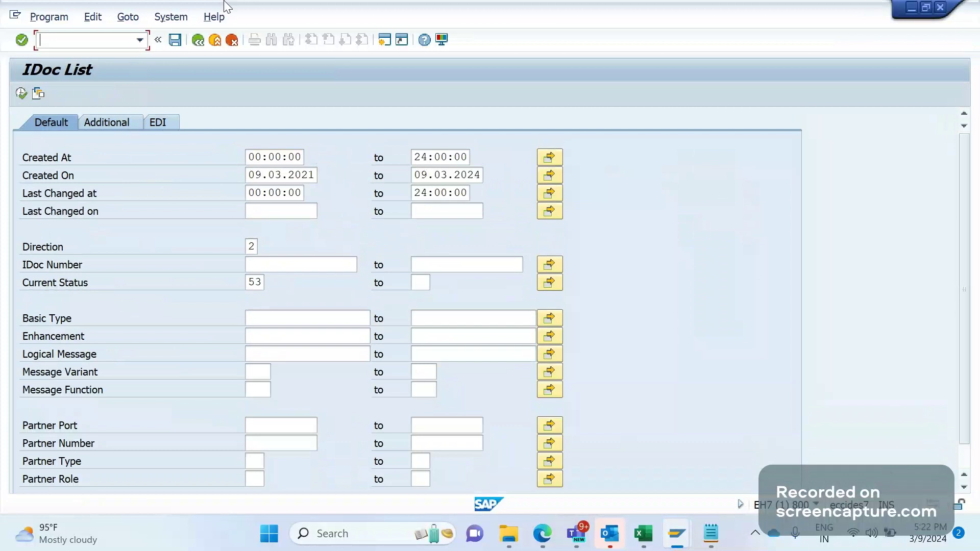
type("//o")
key("BackSpace")
key("BackSpace")
type("we")
key("Return")
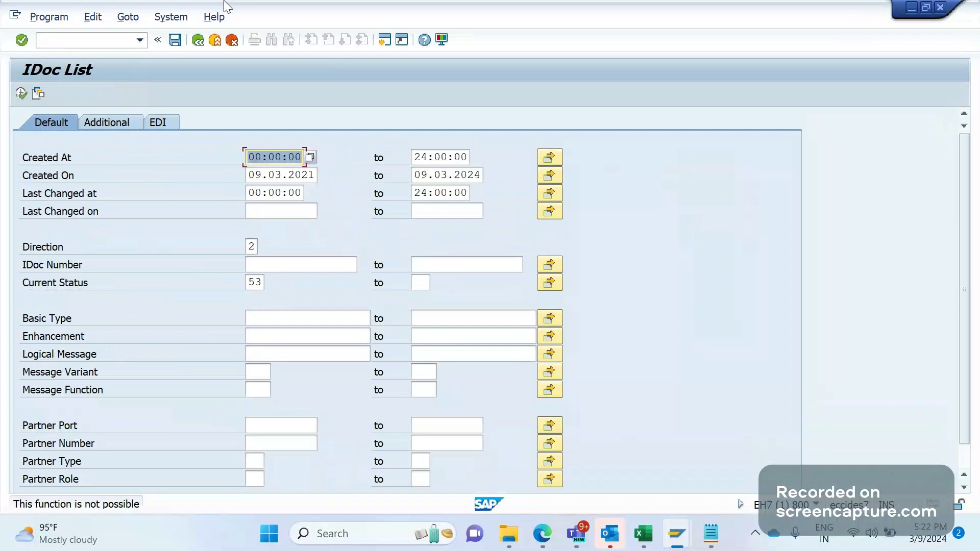
left_click(71, 38)
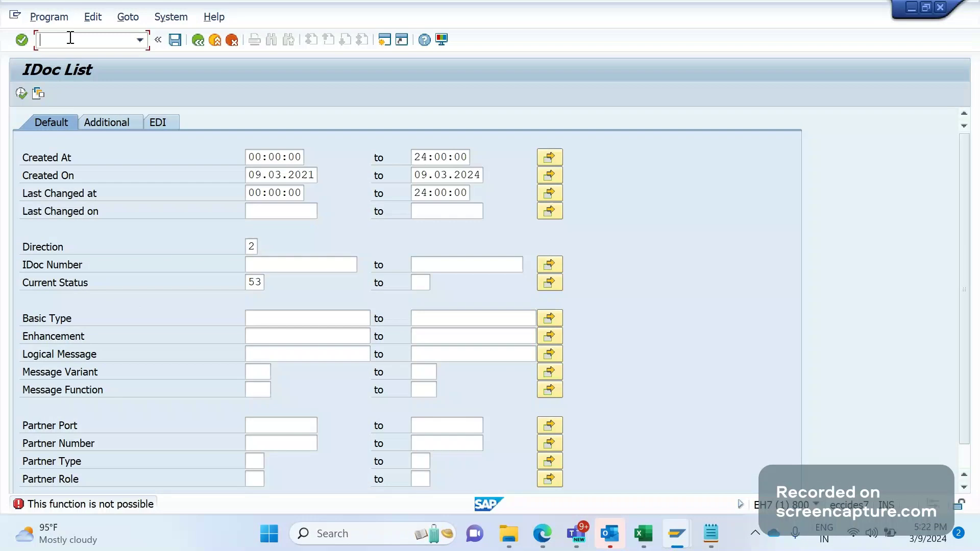
type("/owe0")
key("Return")
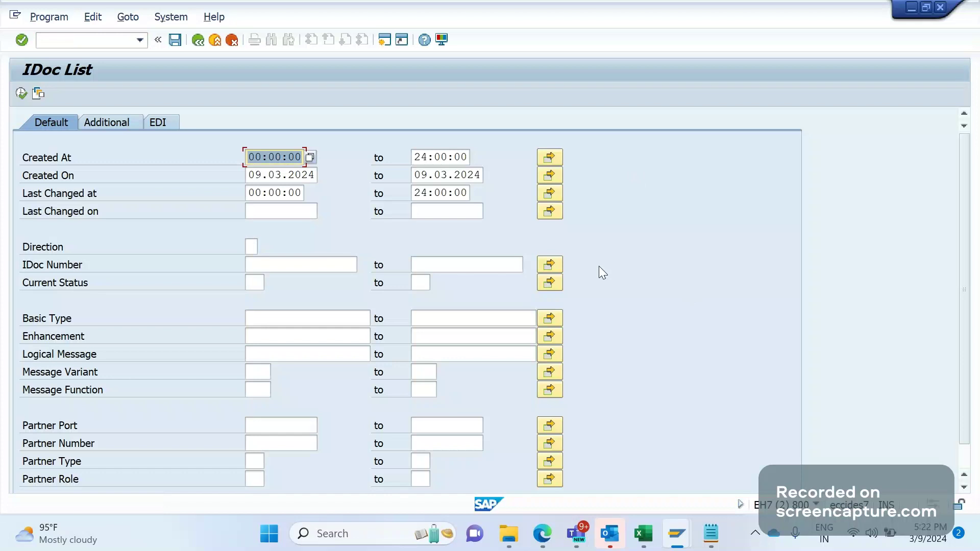
scroll(599, 266, "down", 2)
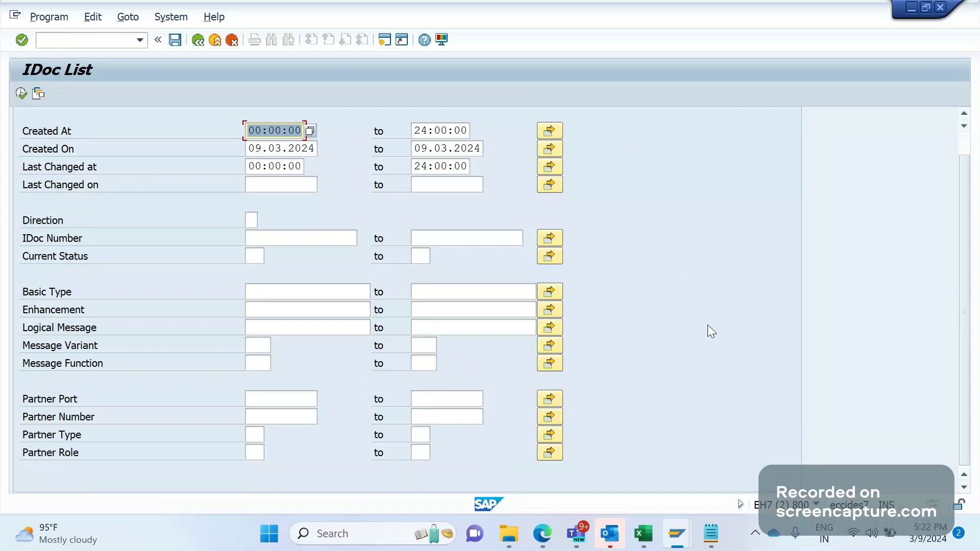
- Open IDoc Search for Business Content in the current session with /owe09
left_click(93, 40)
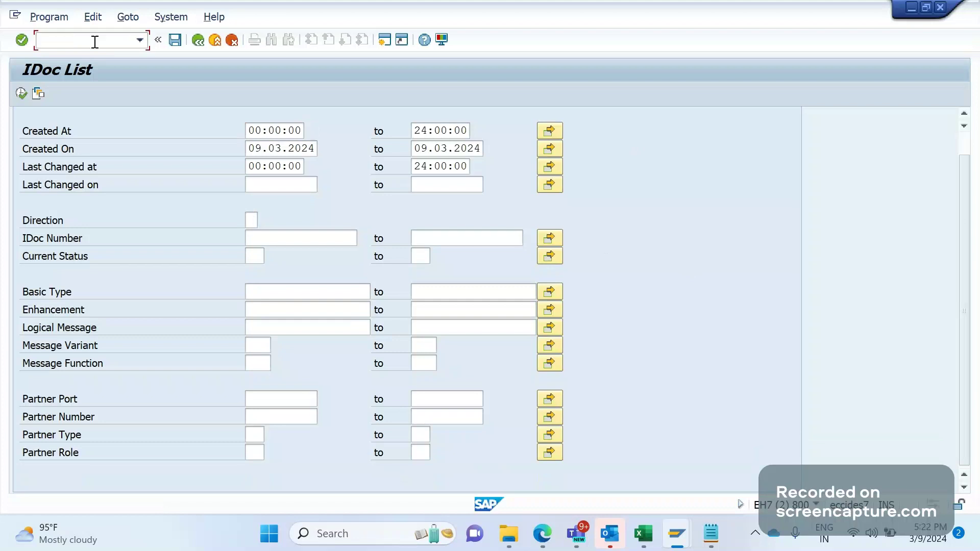
type("/owe09")
key("Return")
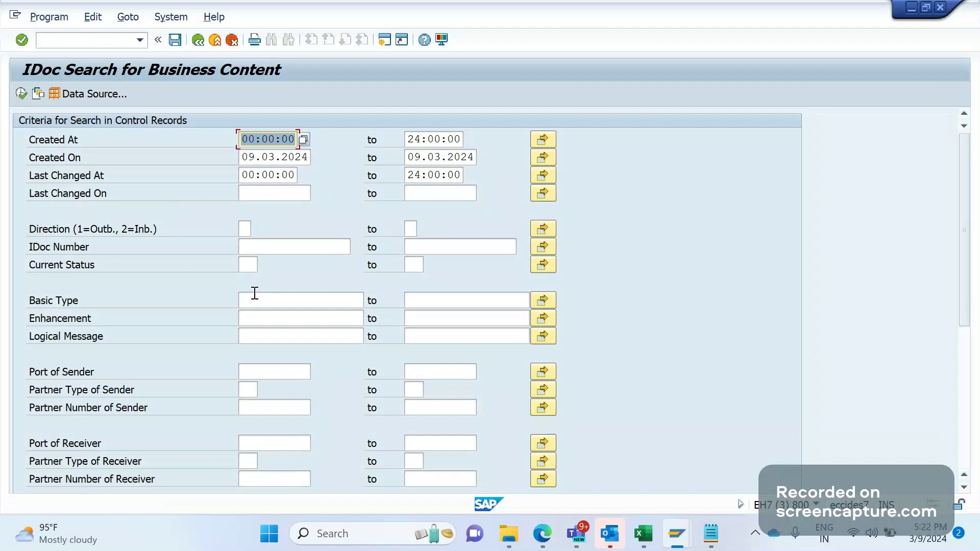
scroll(254, 294, "down", 2)
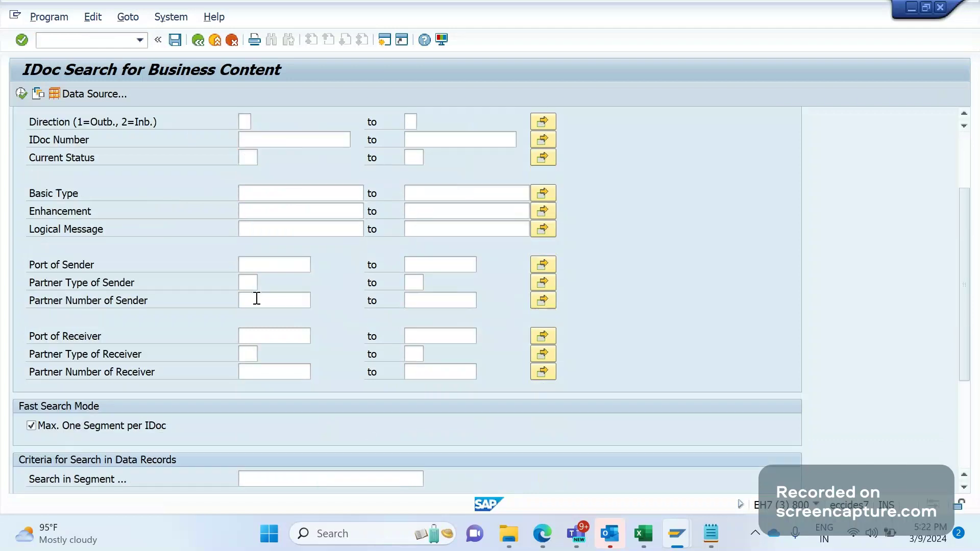
scroll(257, 298, "down", 2)
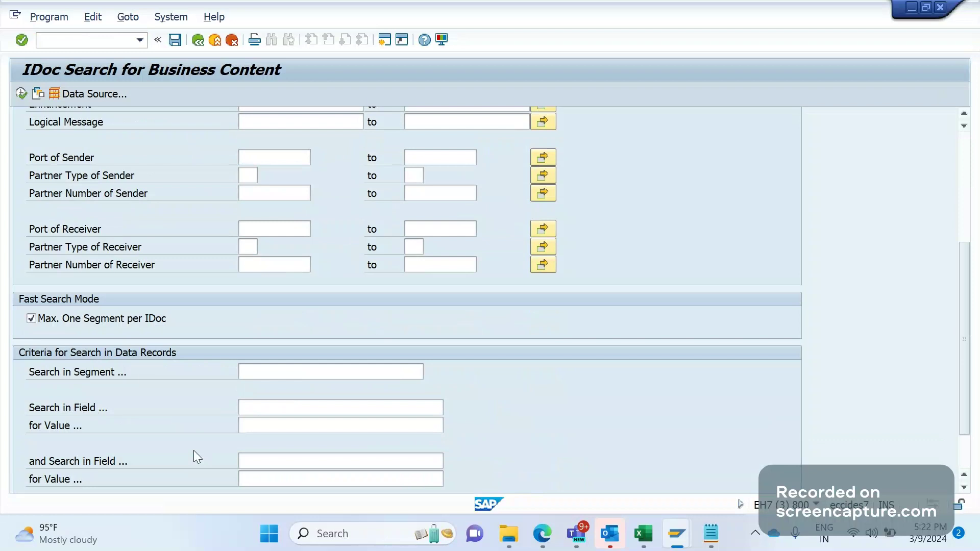
- Review the segment, field name and value criteria, then execute the search for 09.03.2024
left_click(264, 373)
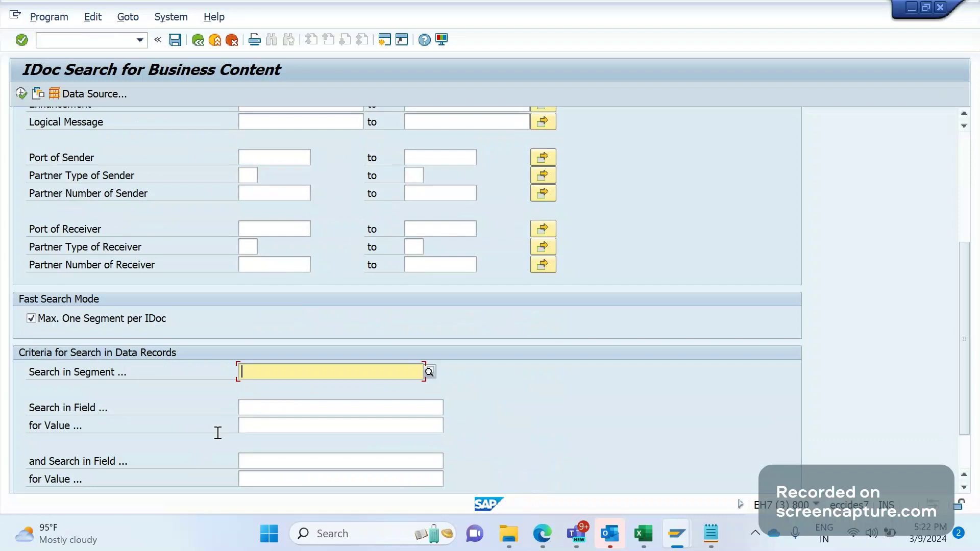
key("Tab")
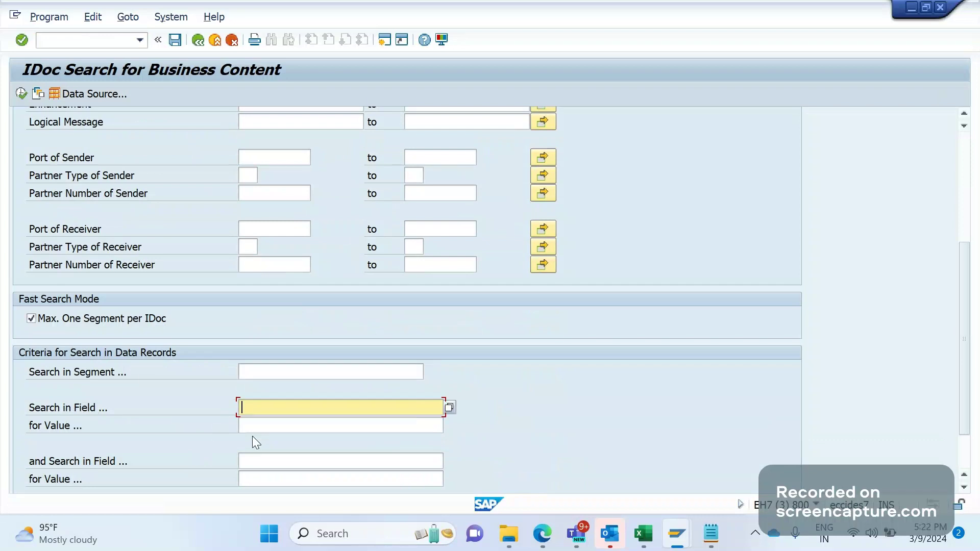
key("Tab")
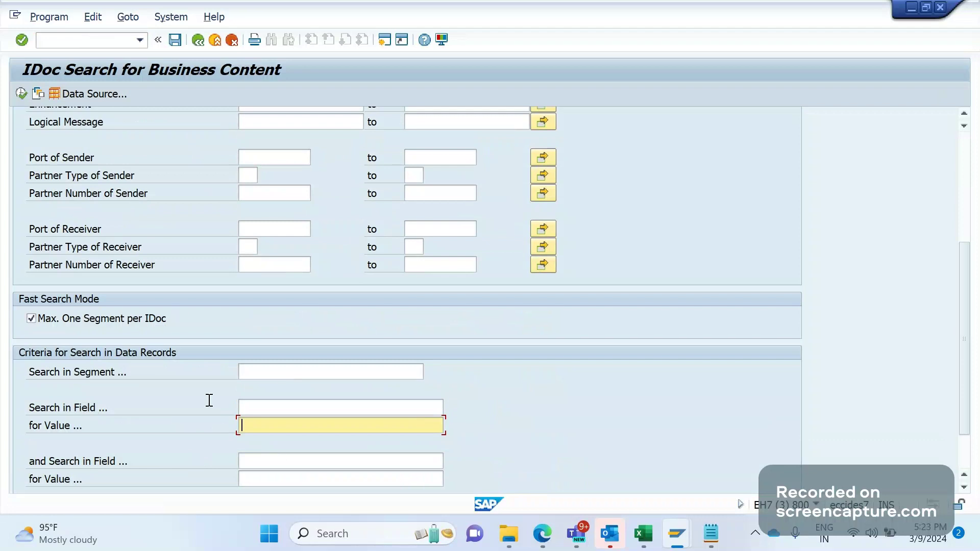
scroll(820, 456, "down", 2)
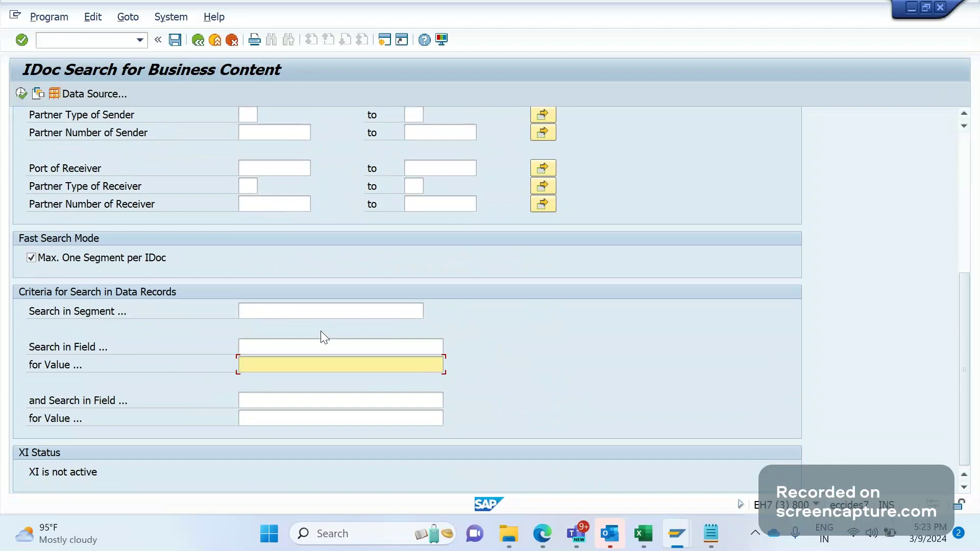
left_click(282, 313)
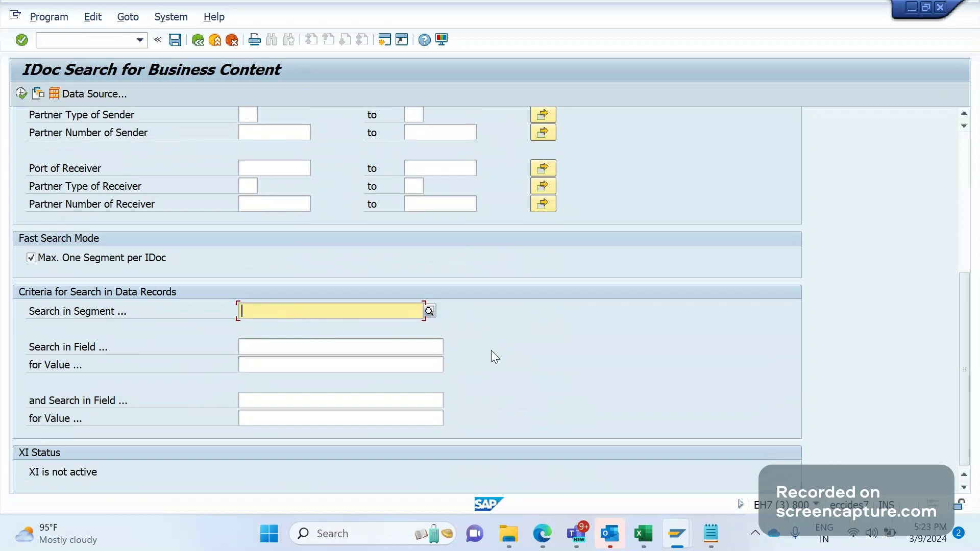
left_click(296, 352)
left_click(301, 372)
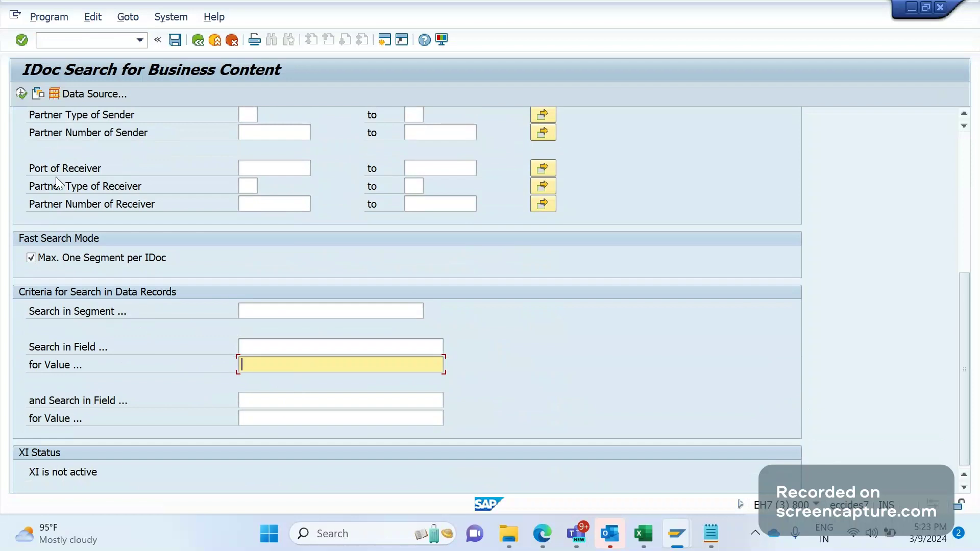
key("F8")
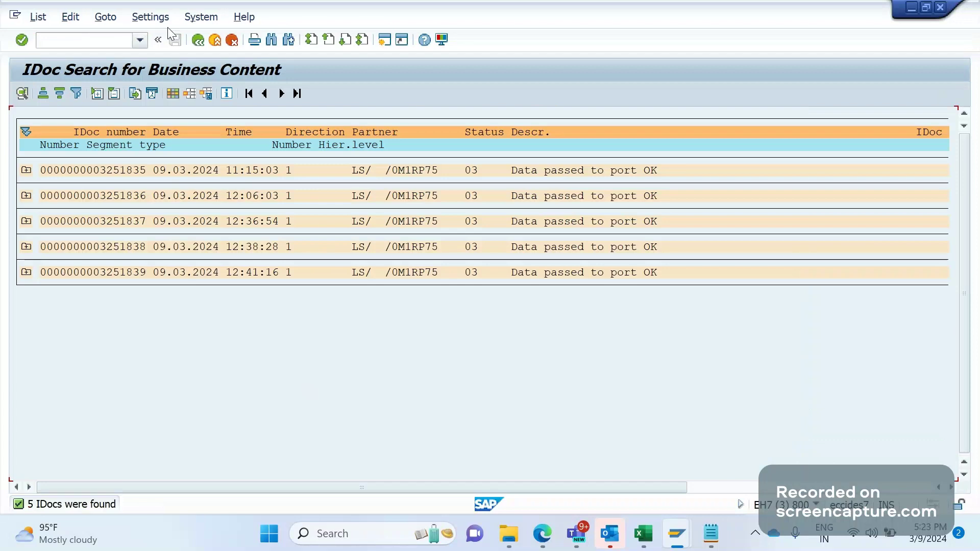
- Press Back from the five-IDoc results to reach the business-content criteria screen
key("F3")
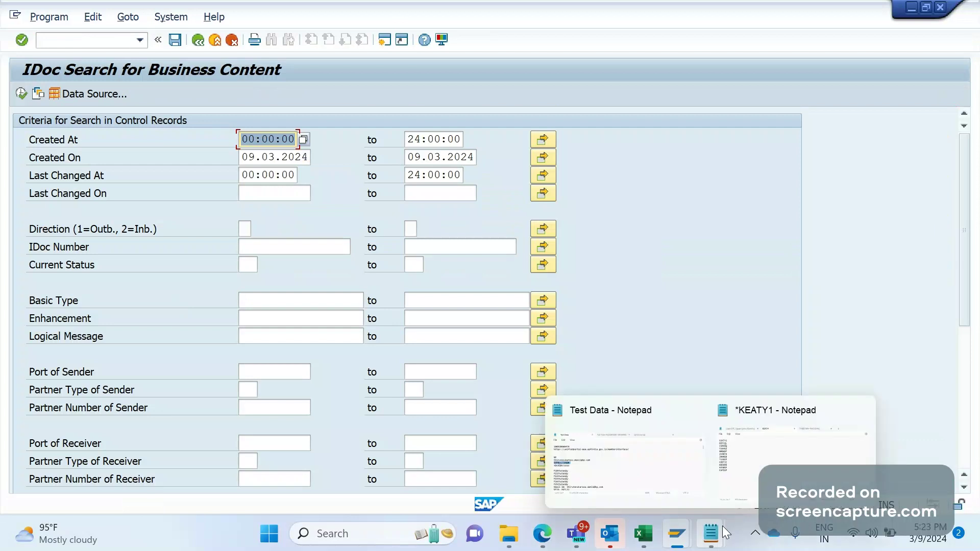
- Close the sprint planning note without saving and maximize Notepad
key("alt+Tab")
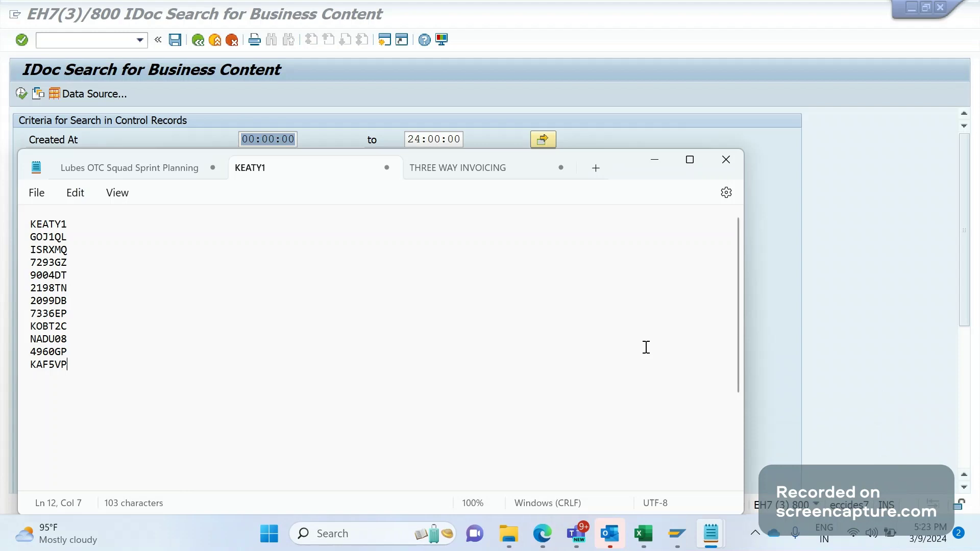
key("ctrl+n")
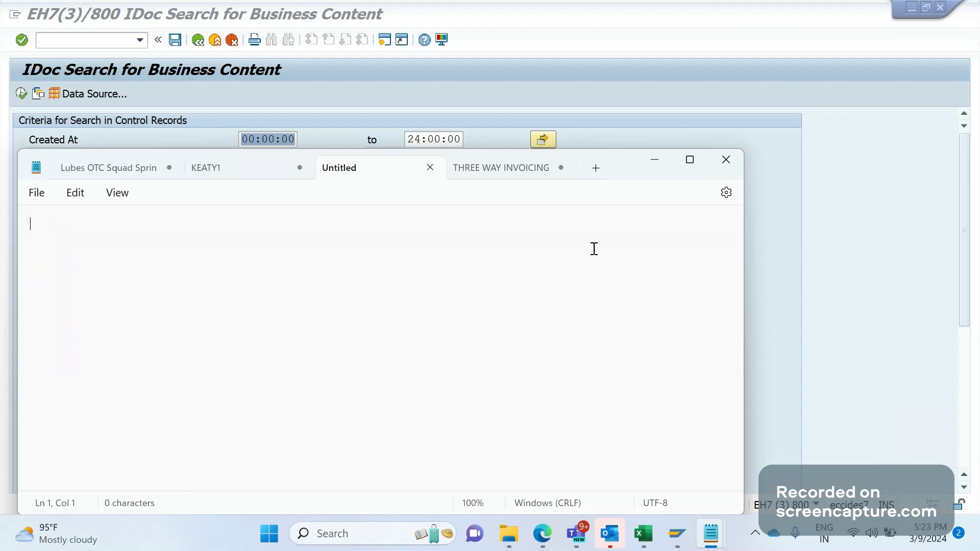
left_click(109, 168)
key("ctrl+w")
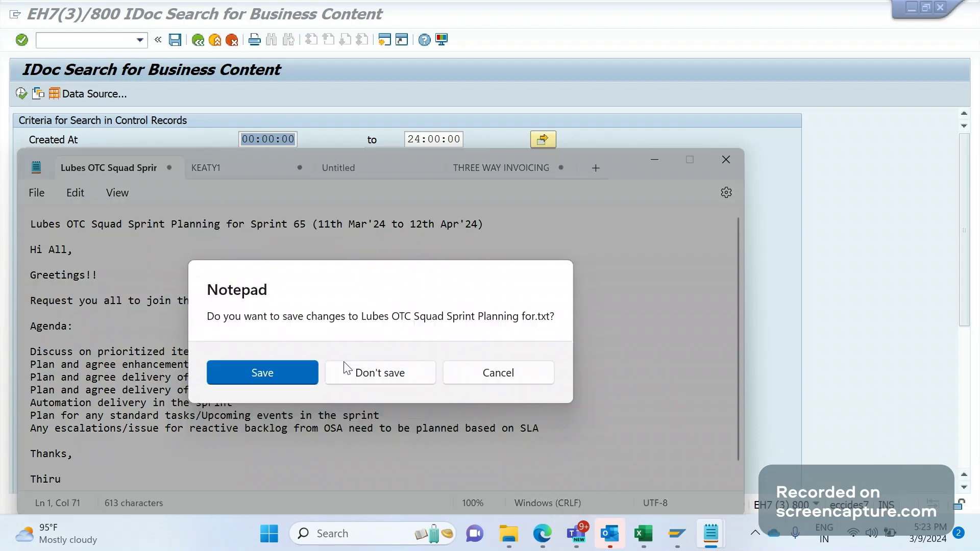
left_click(349, 371)
left_click(688, 160)
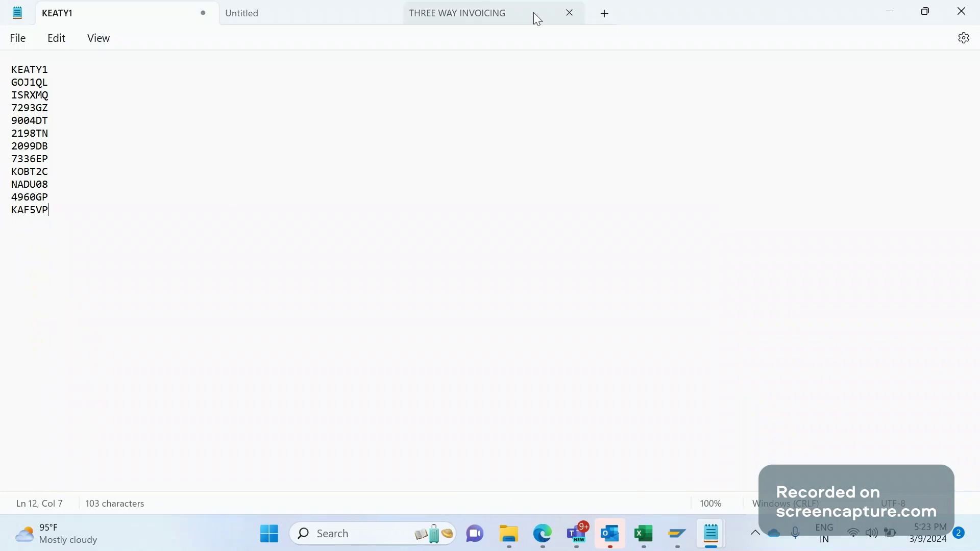
- Replace the KEATY1 code list with order create, order change and order acknowledgement interface lines
left_click_drag(49, 211, 11, 68)
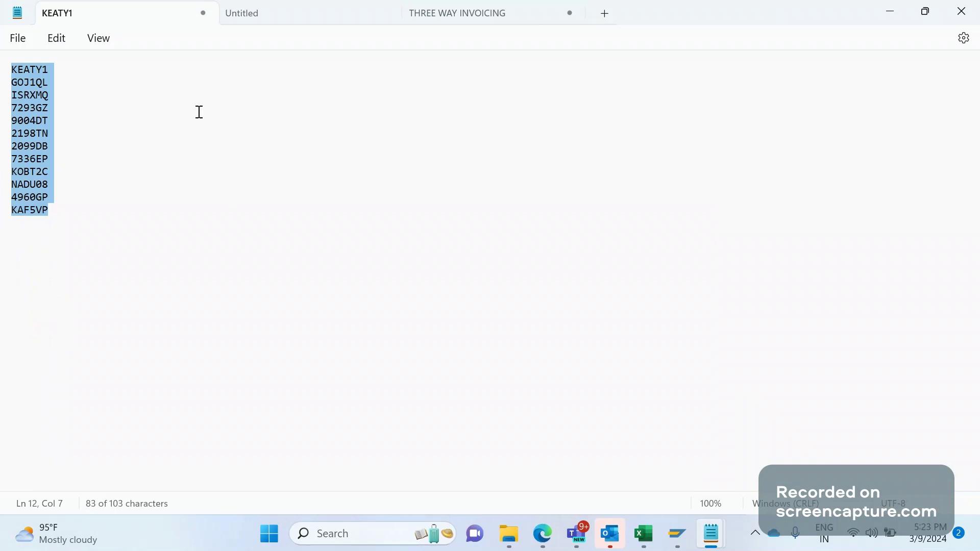
key("ctrl+x")
type("Or")
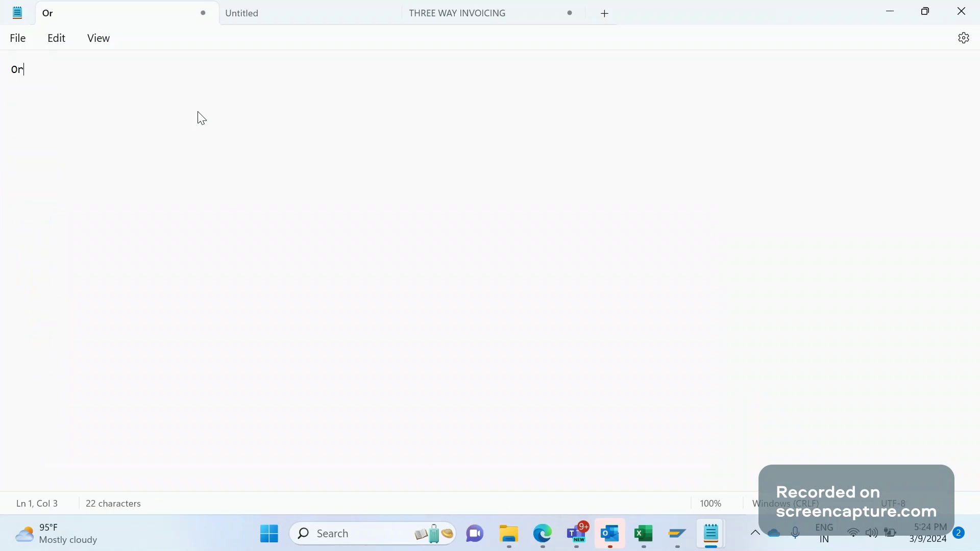
type("der create ")
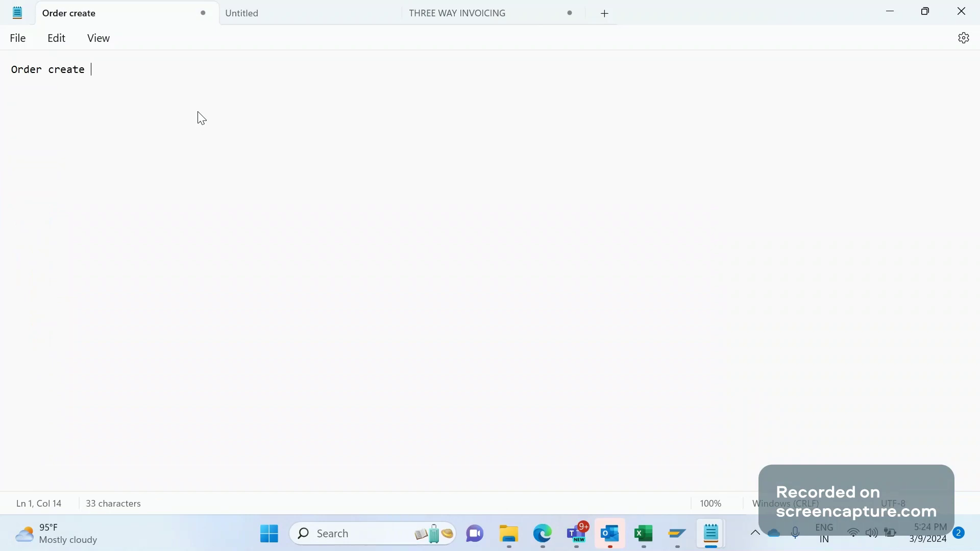
type("interface")
key("Return")
type("orde")
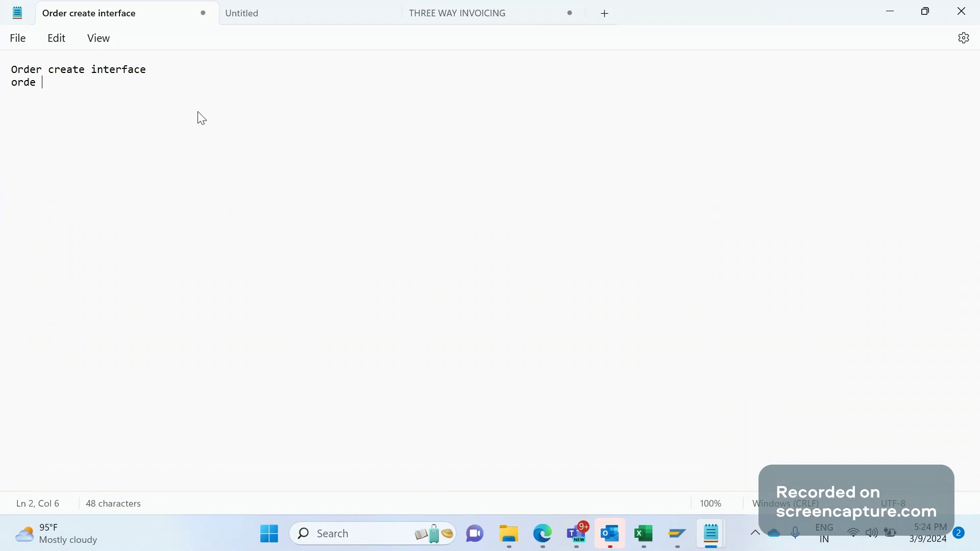
key("BackSpace")
type("r change inter")
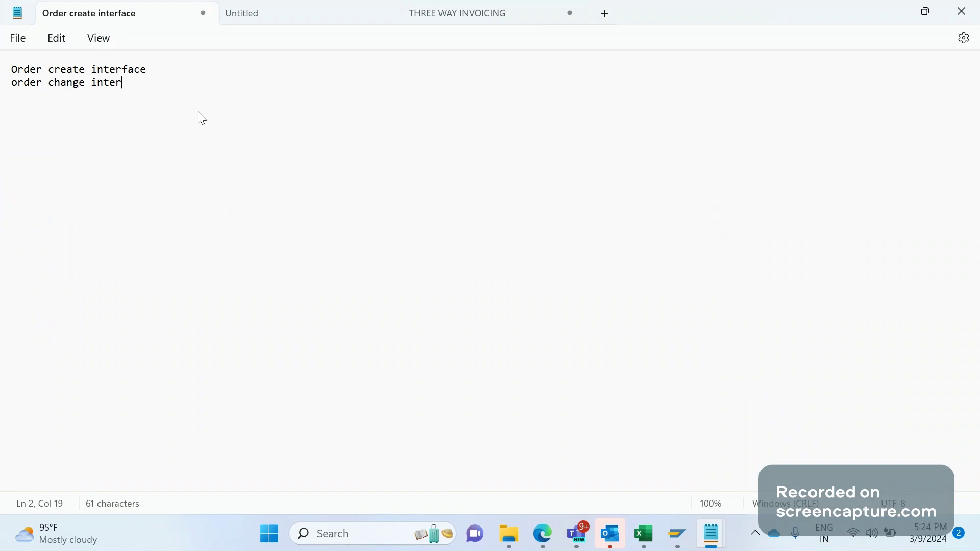
type("face")
key("Return")
type("order acknl")
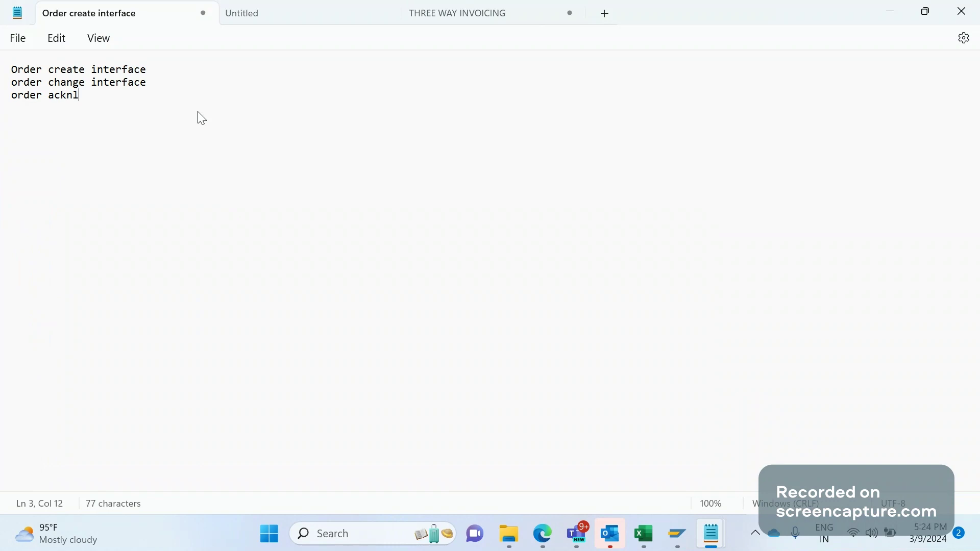
key("BackSpace")
type("owledgement")
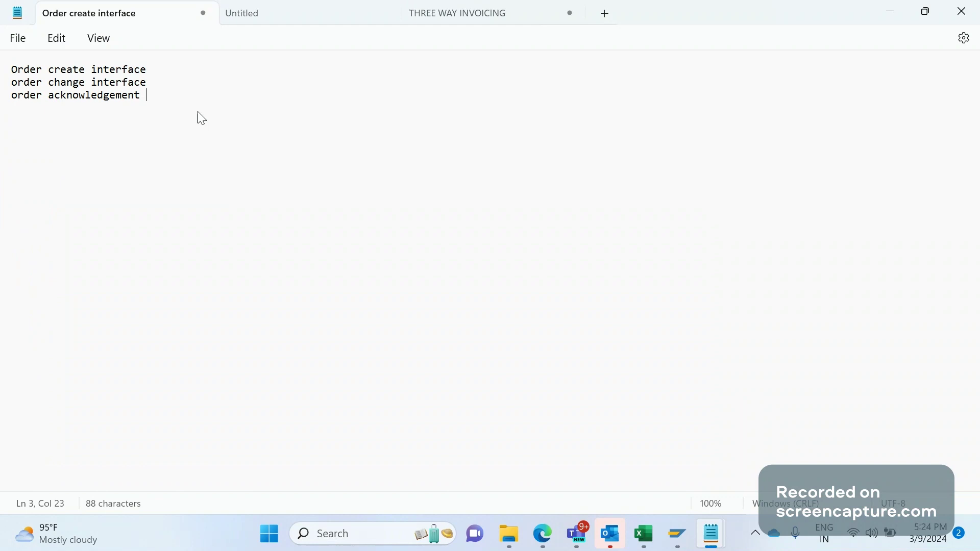
- Append (US) to each of the three interface lines and add a blank line below
left_click(179, 69)
type("(US)")
key("Down")
type("( US)")
key("Down")
type("(US)")
key("Return")
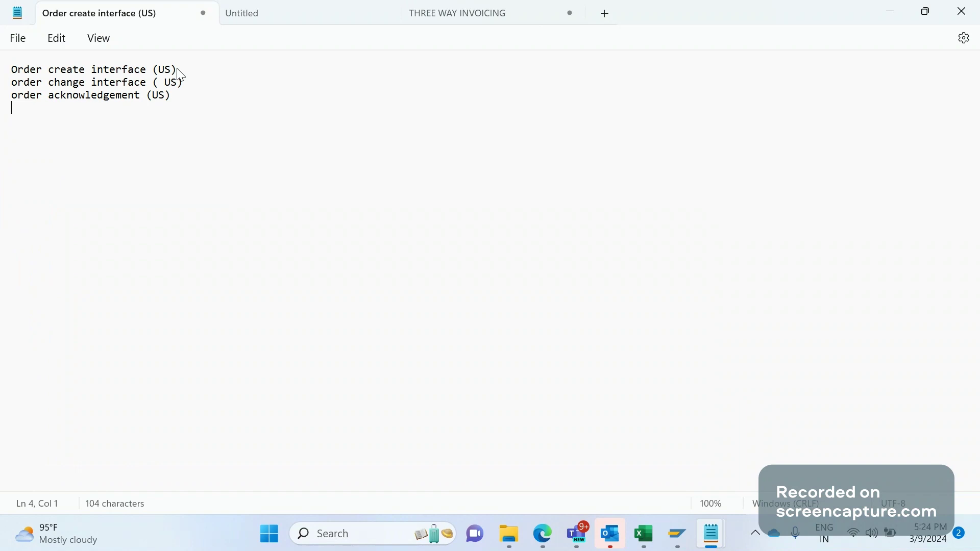
key("Return")
- Paste a copy of the three US order interface lines below the original block
left_click_drag(173, 96, 11, 68)
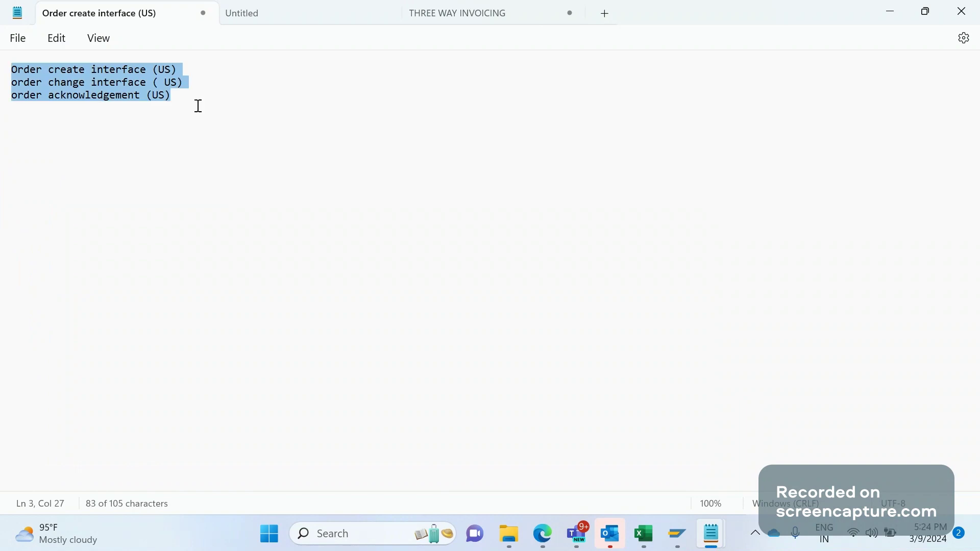
left_click(199, 106)
key("Return")
key("ctrl+v")
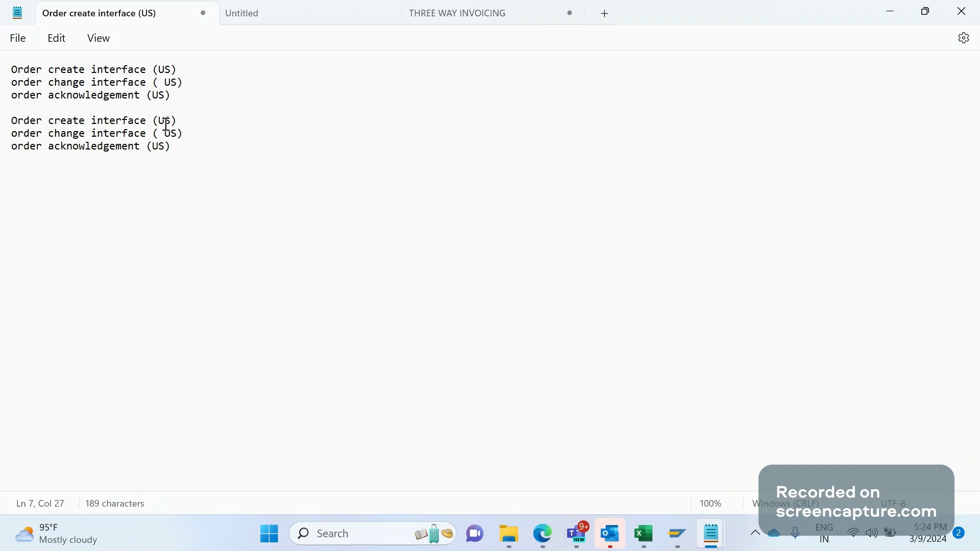
- Change the region on the copied create, change and acknowledgement lines from US to Europe
left_click(167, 124)
key("Delete")
key("Delete")
key("Return")
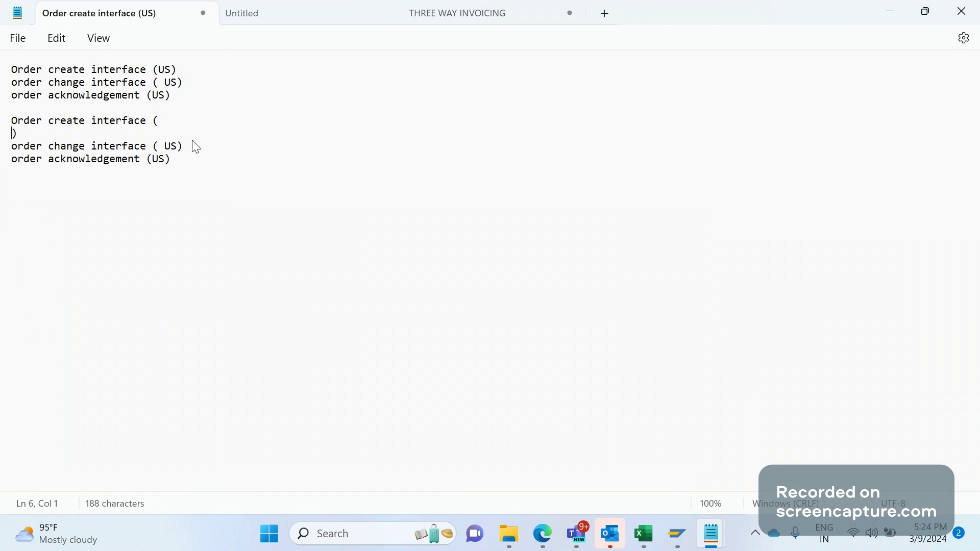
key("BackSpace")
type("e")
key("BackSpace")
type("Er")
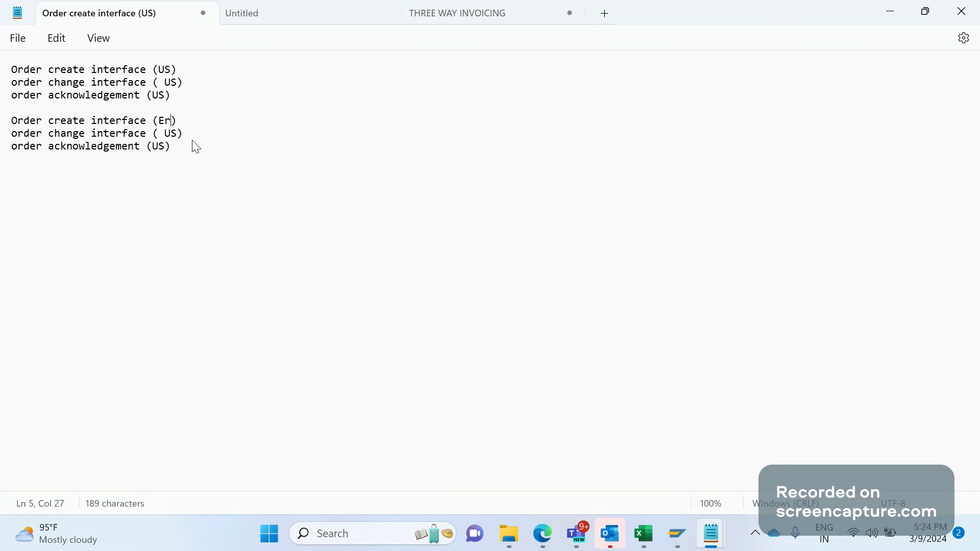
key("BackSpace")
type("urope")
key("Down")
key("Up")
key("Down")
key("Left")
key("BackSpace")
key("BackSpace")
key("BackSpace")
type("E")
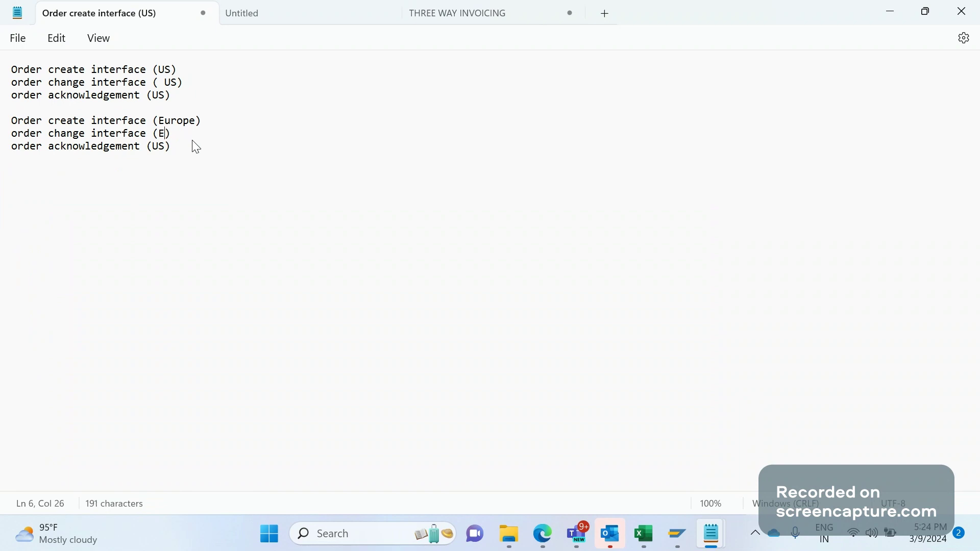
type("urope")
key("Down")
key("Left")
key("BackSpace")
key("BackSpace")
type("Europe")
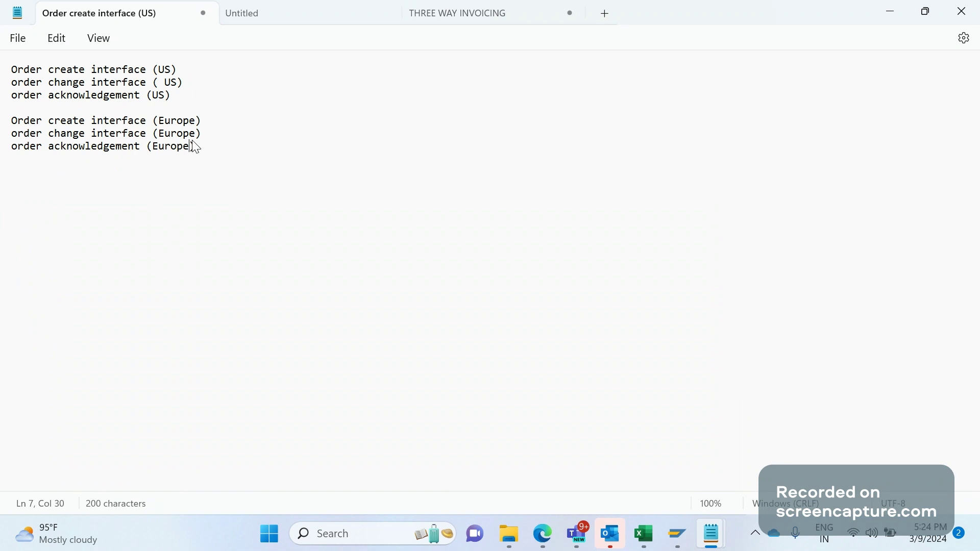
- Paste a third copy of the order lines and change its region to GXS
left_click(215, 164)
key("Return")
key("ctrl+v")
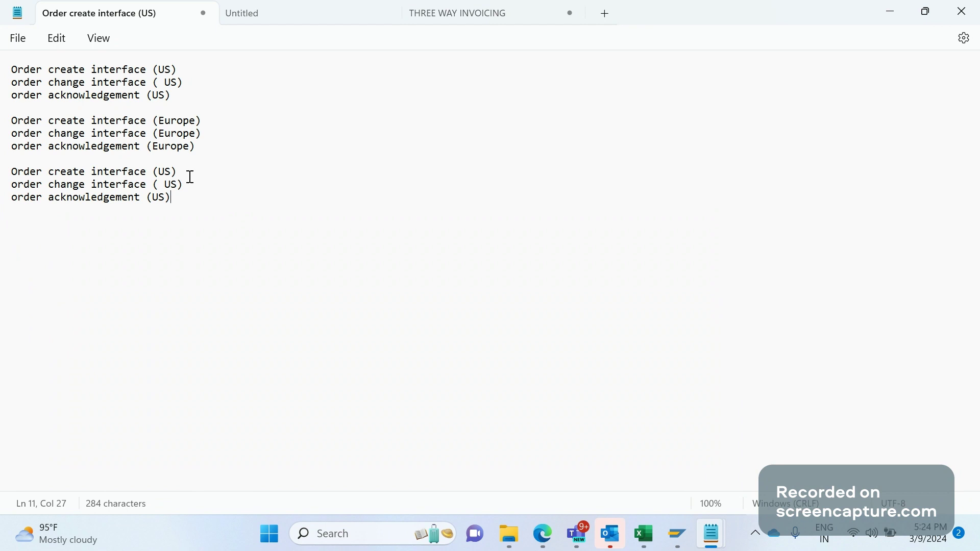
key("Up")
key("Up")
key("BackSpace")
key("BackSpace")
type("GZ")
key("BackSpace")
key("BackSpace")
type("GXS")
key("Down")
key("BackSpace")
key("BackSpace")
key("BackSpace")
type("GXS")
key("Down")
key("Left")
key("BackSpace")
key("BackSpace")
type("GXS")
- After a blank line, add 'Customer master interface (Europe)'
left_click(211, 197)
key("Return")
key("Return")
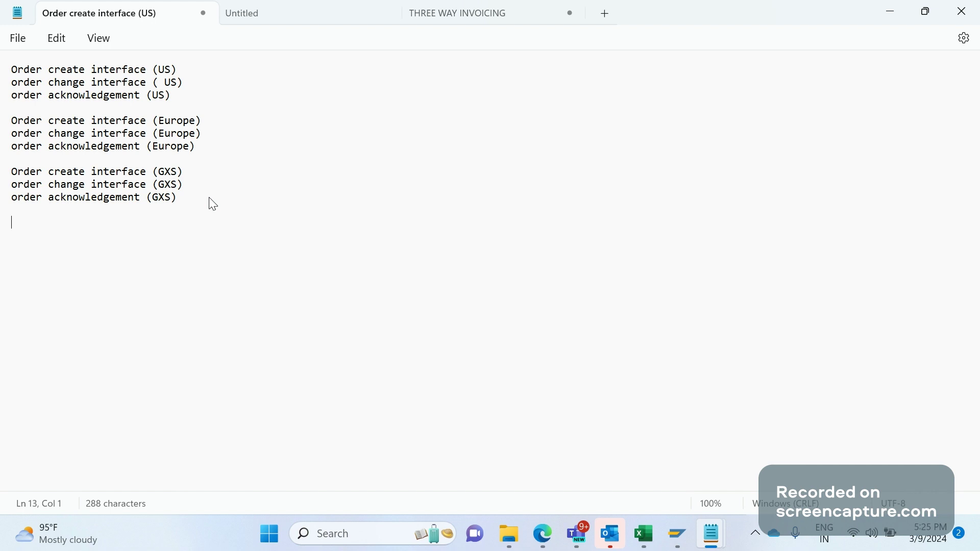
type("Customer mate")
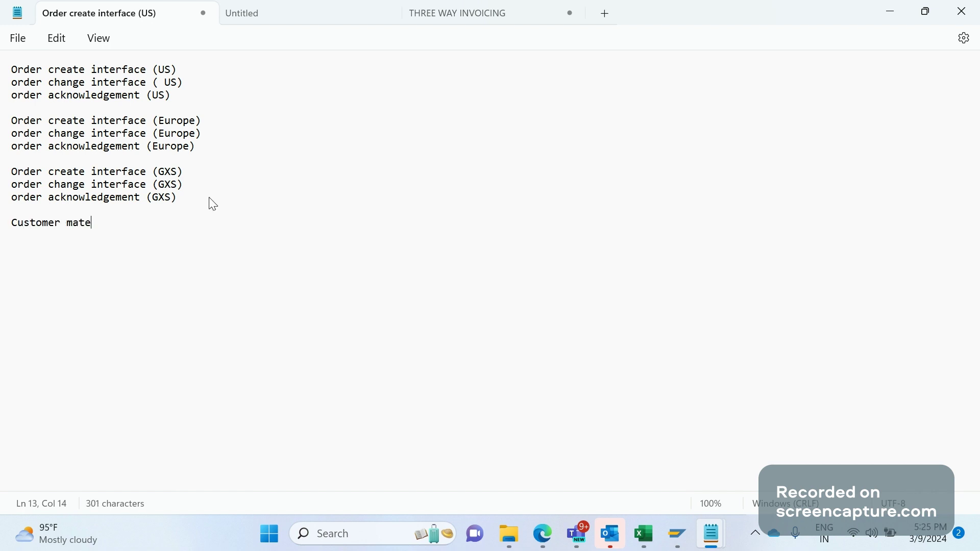
key("BackSpace")
key("BackSpace")
type("ster interface (")
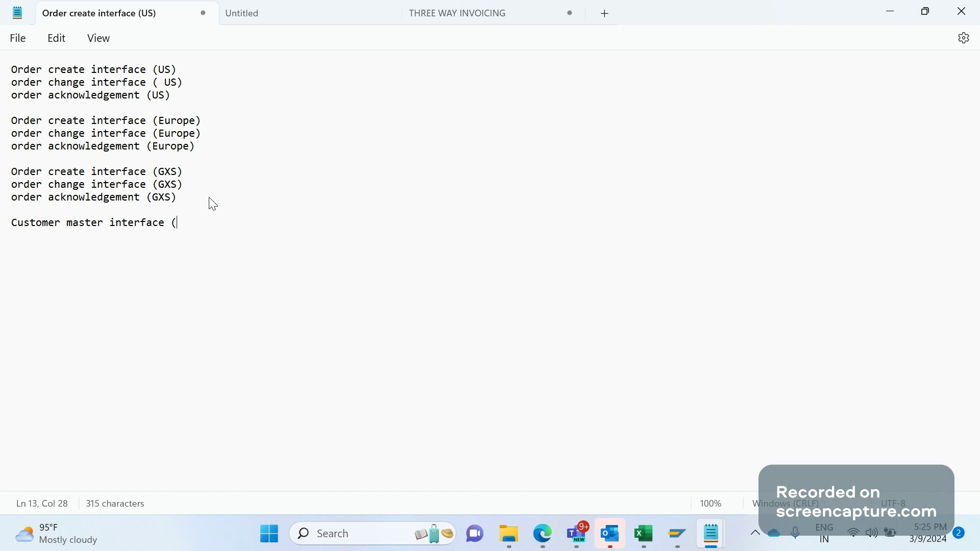
type("Europe)")
- Add the line 'Customer create interface (Europe)'
key("Return")
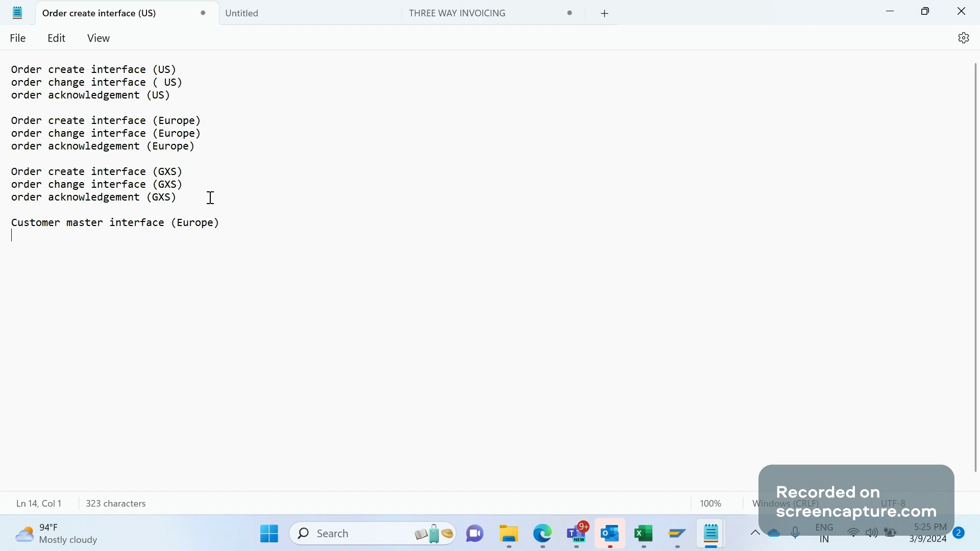
type("Customer ")
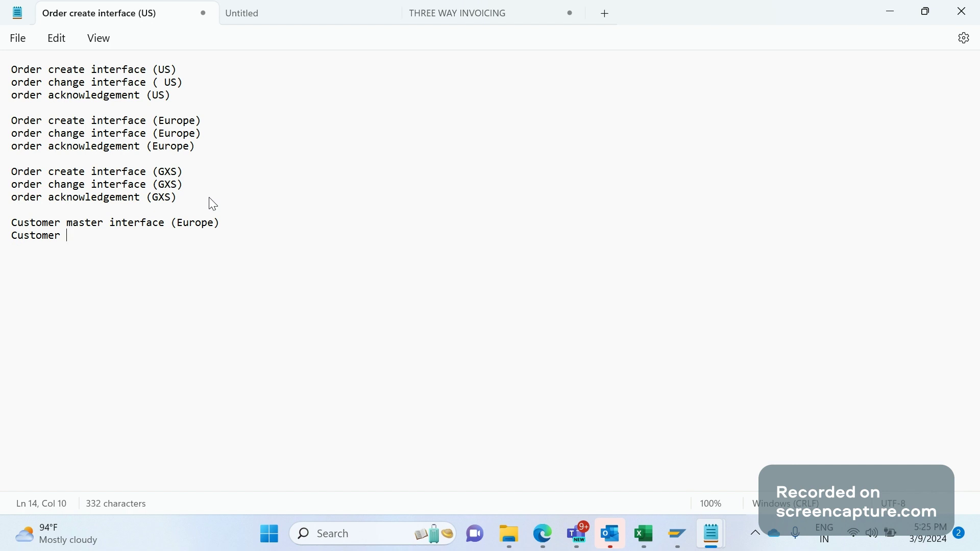
type("create interface ")
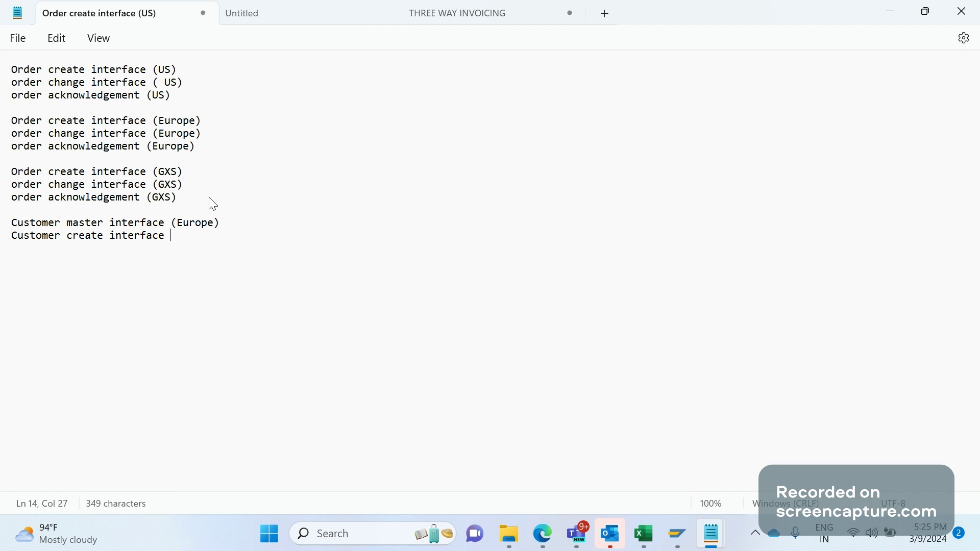
type("(Europe_")
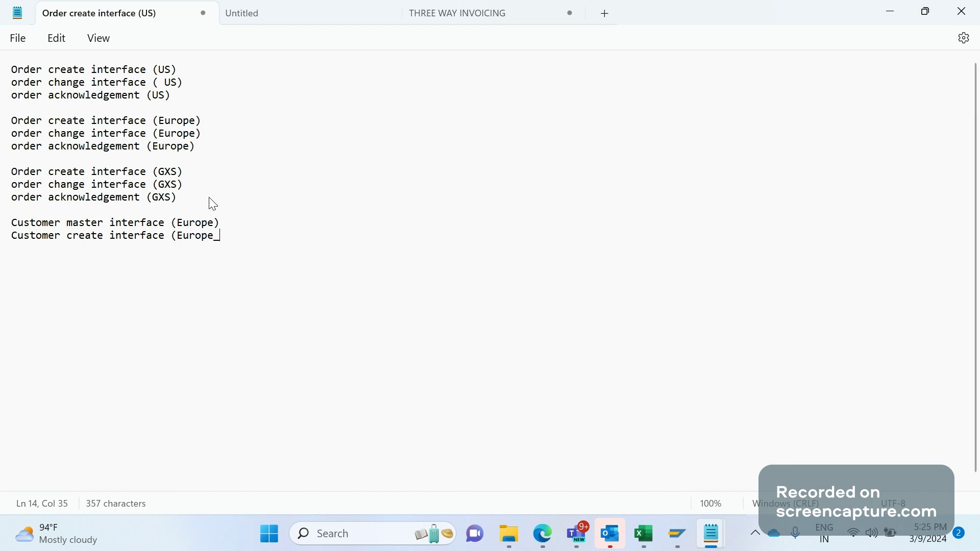
key("BackSpace")
type(")")
- Add the line 'Material create interface'
key("Return")
type("M")
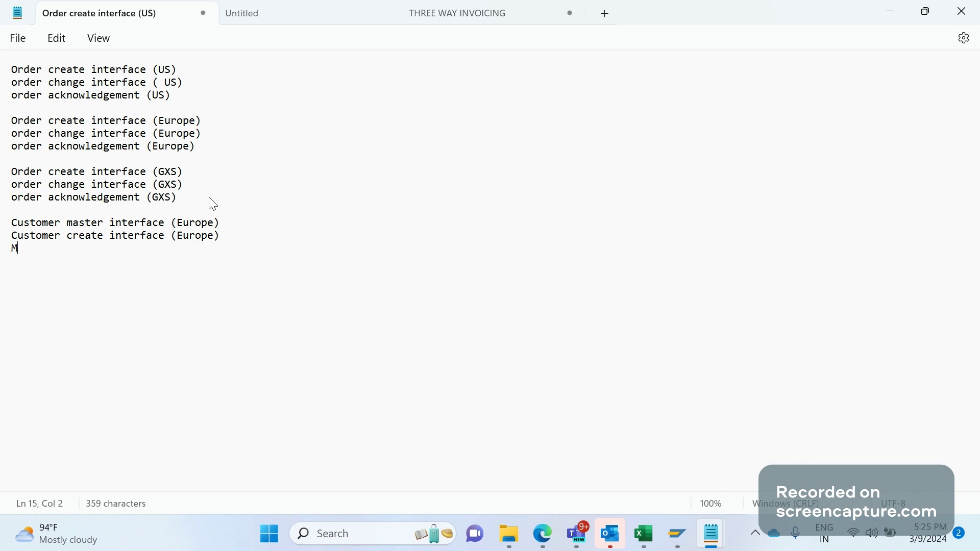
type("aterialcr")
key("BackSpace")
key("BackSpace")
type("create in")
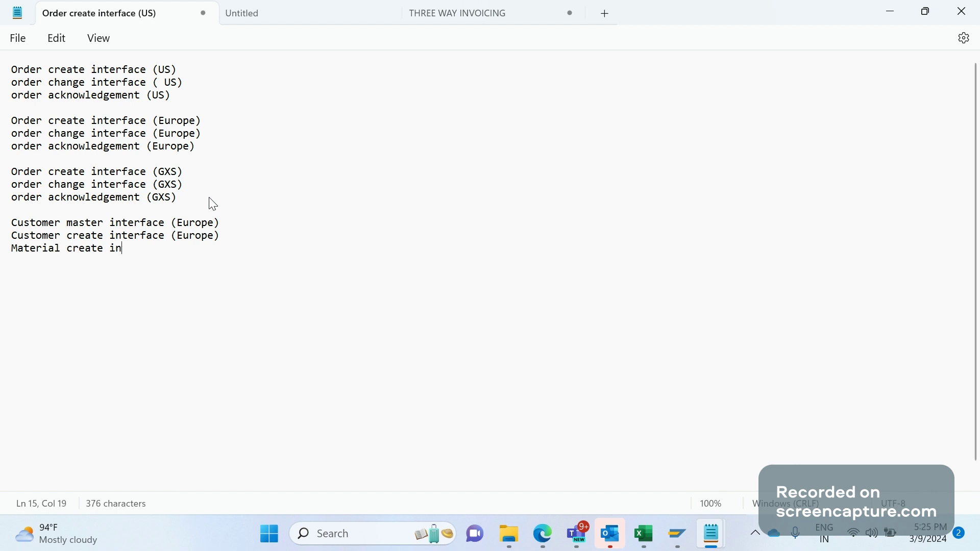
type("terface (")
key("BackSpace")
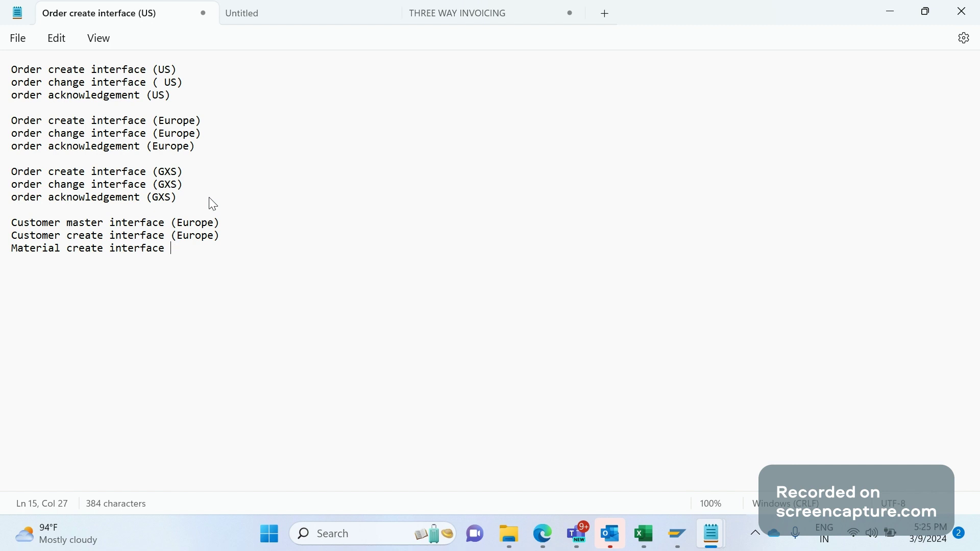
key("BackSpace")
- Insert two blank lines after the Material create interface line
key("Return")
key("Return")
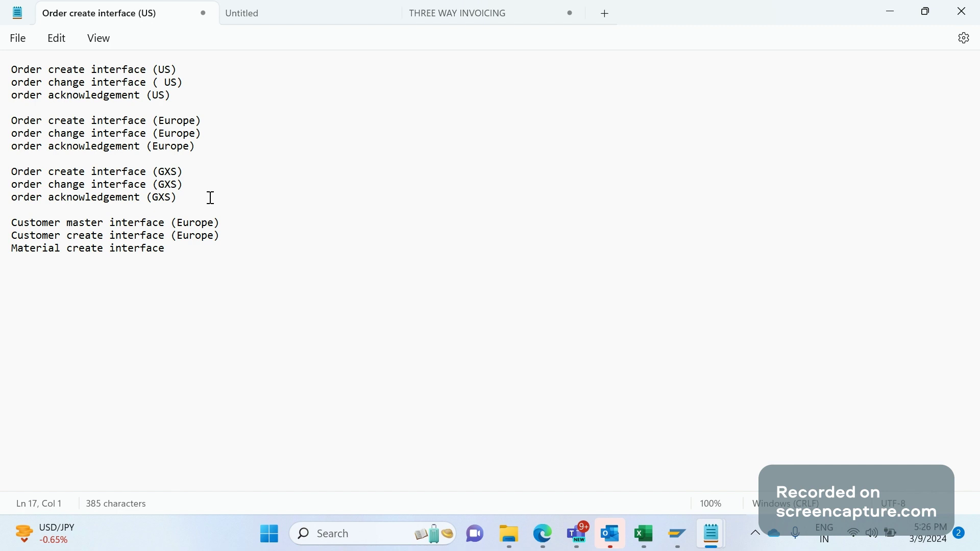
- Add a row of dashes as a separator below the interface list
left_click(213, 259)
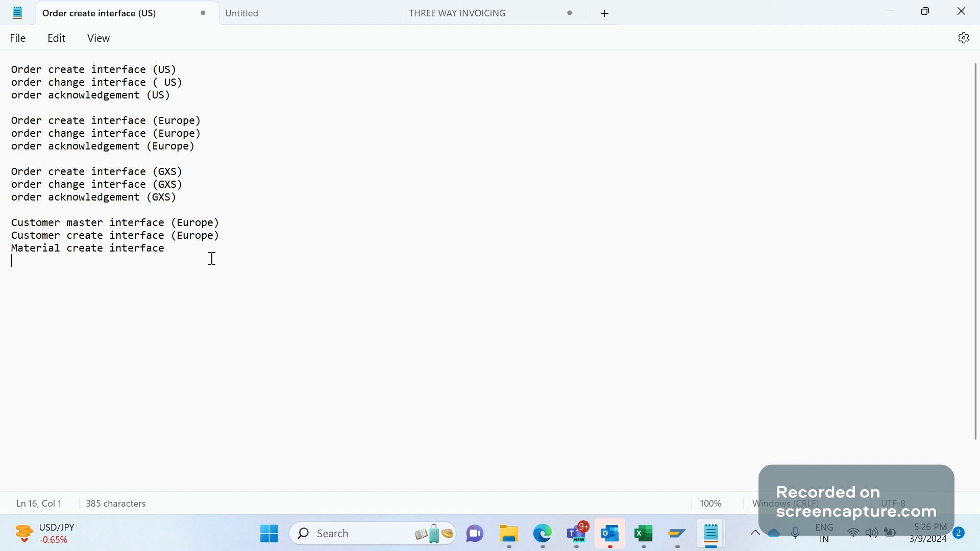
key("Return")
type("-------------------")
key("Return")
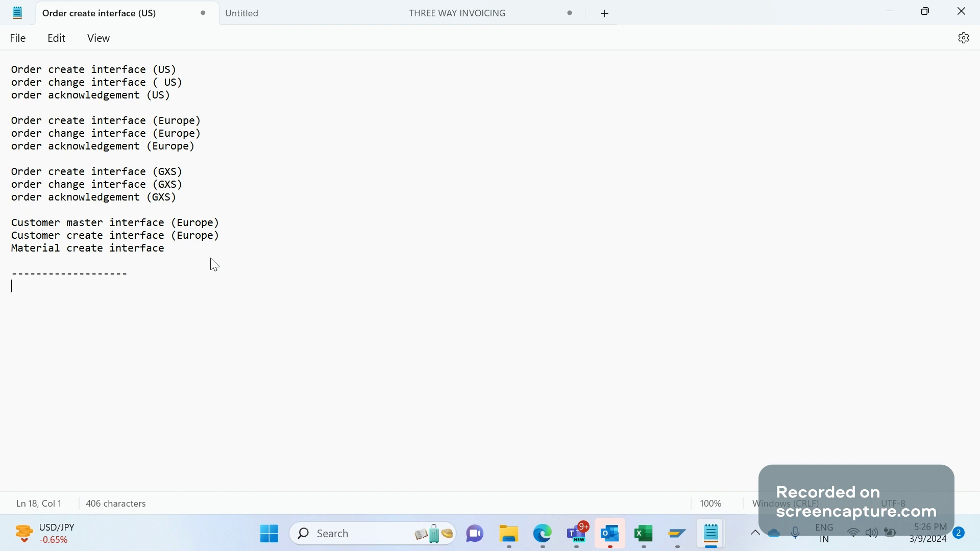
- Type the note 'Custom tcode has been developed (ZIDOC_MONITOR)'
type("Custome")
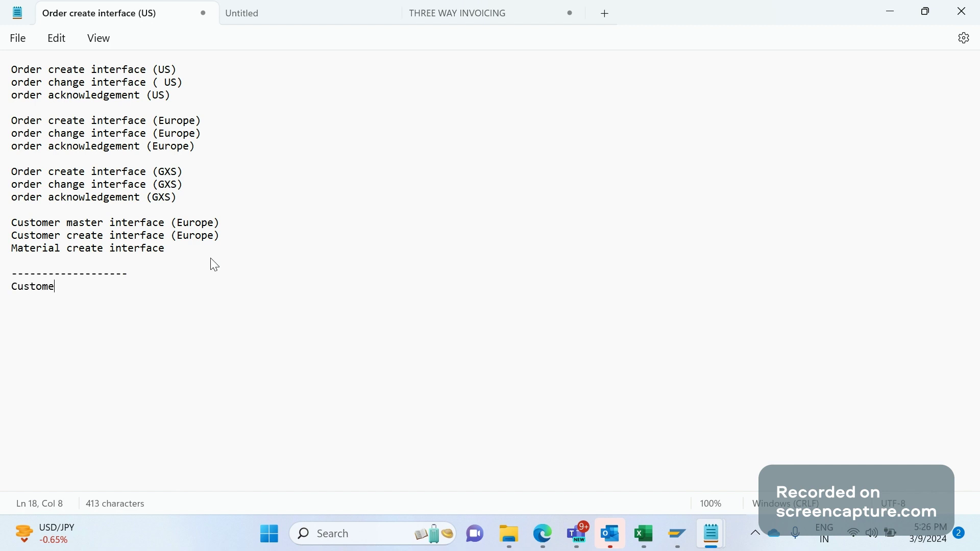
key("BackSpace")
type("tcode has ben")
key("BackSpace")
type("en dev")
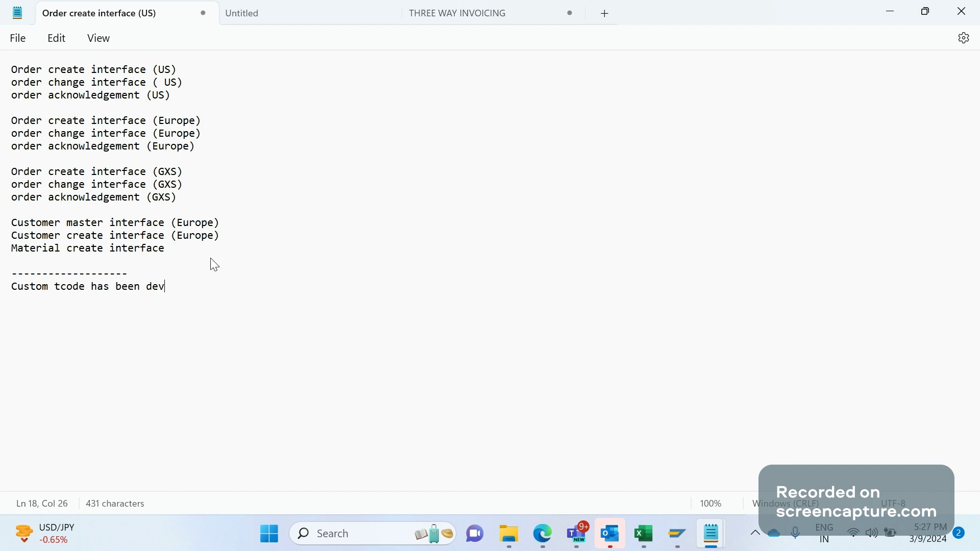
type("eloped (")
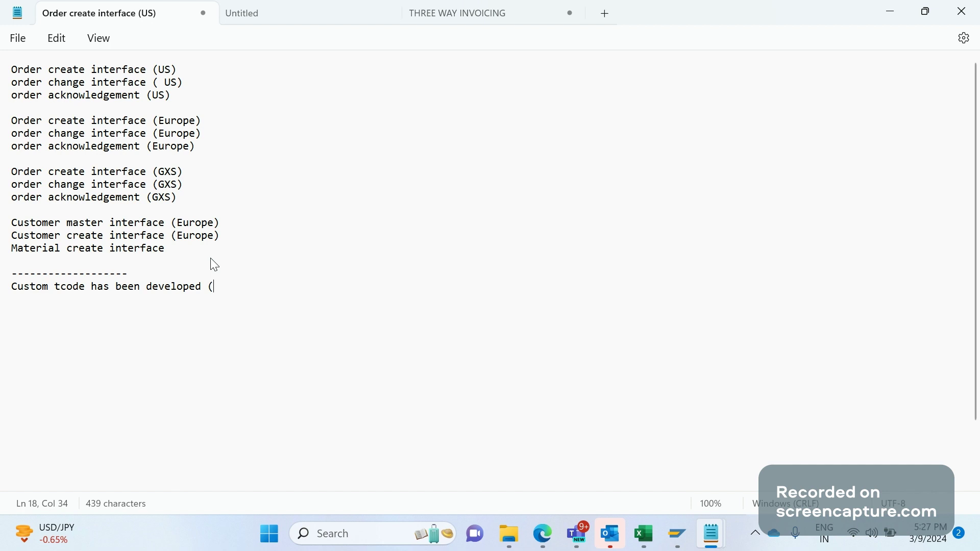
type("ZI")
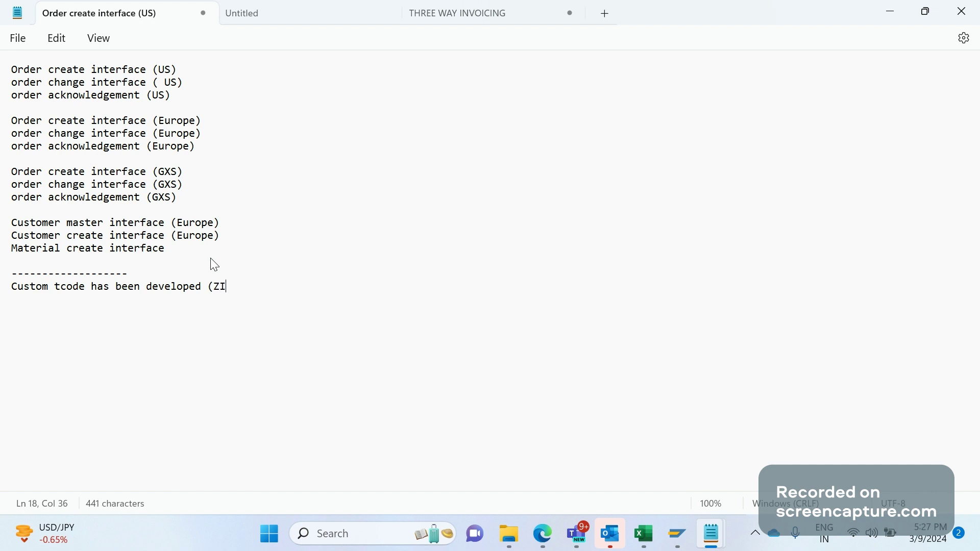
type("DOC_MONITOR")
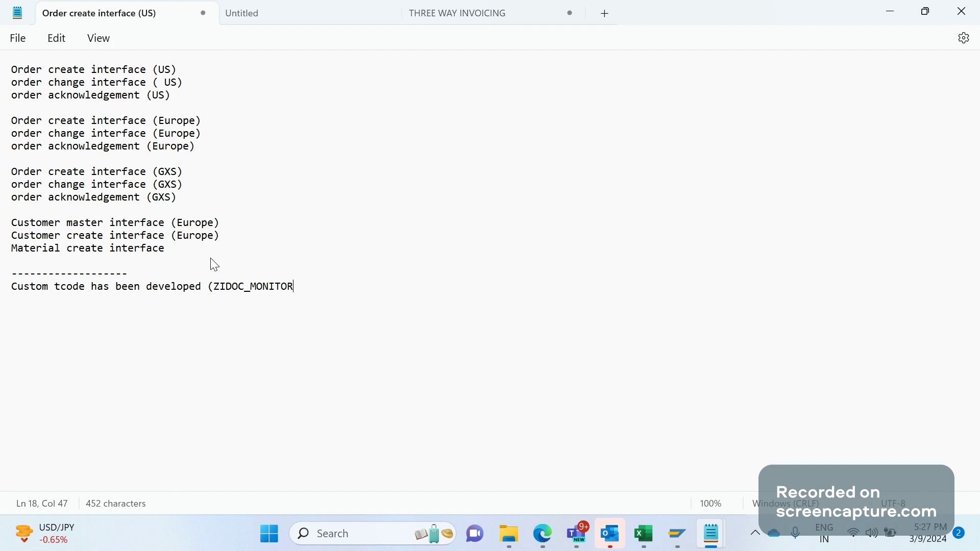
type(")")
key("Return")
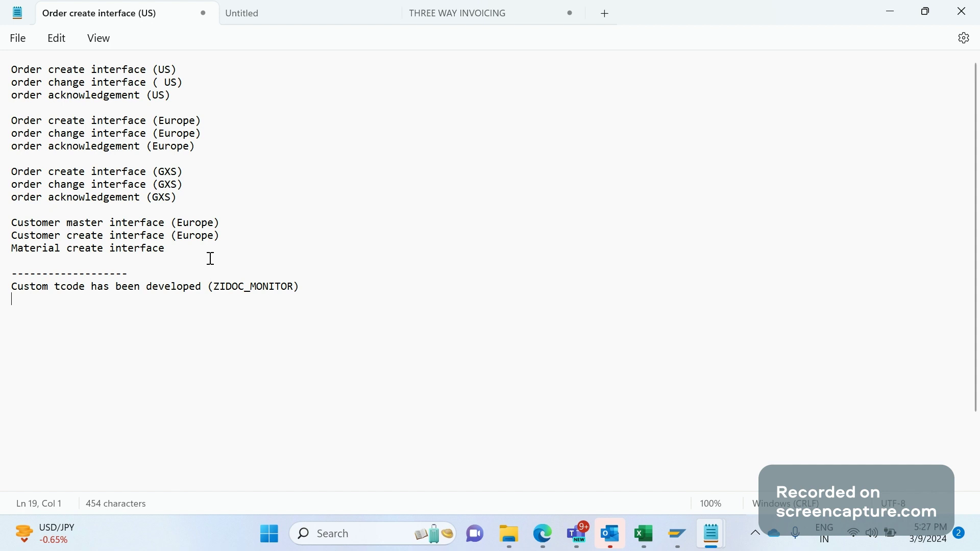
- Paste a copy of the whole interface list below the ZIDOC_MONITOR note
left_click_drag(211, 259, 12, 67)
key("ctrl+c")
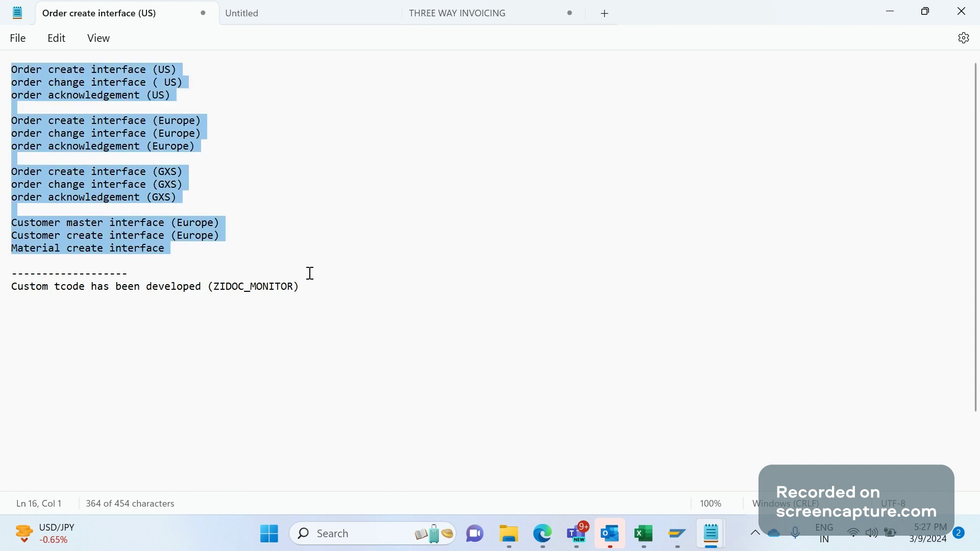
left_click(316, 288)
key("Return")
key("ctrl+v")
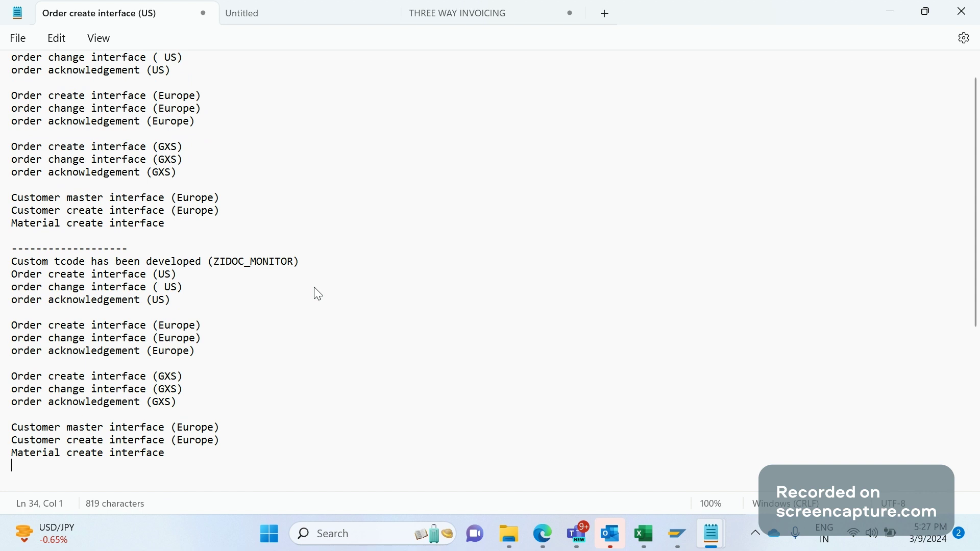
- Delete the blank lines before the Europe, GXS and Customer master groups in the pasted list
left_click(189, 311)
key("Delete")
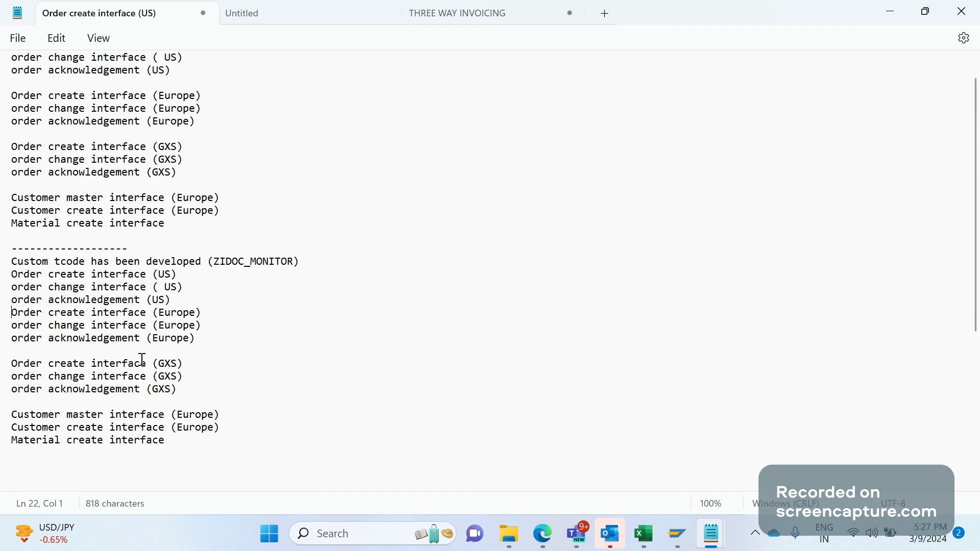
key("Down")
key("Down")
key("Down")
key("Delete")
key("Down")
key("Down")
key("Down")
key("Delete")
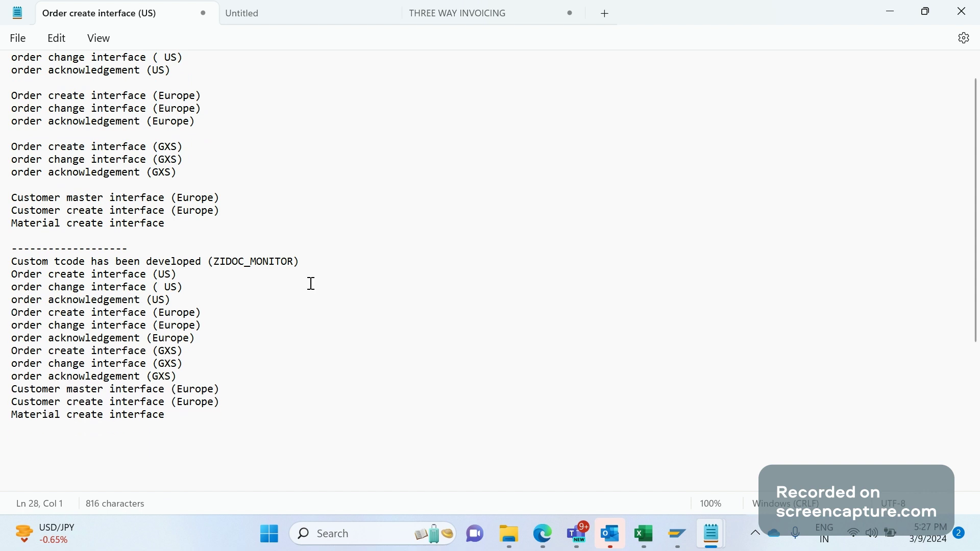
left_click_drag(303, 262, 225, 266)
left_click(204, 338)
left_click_drag(199, 440, 11, 276)
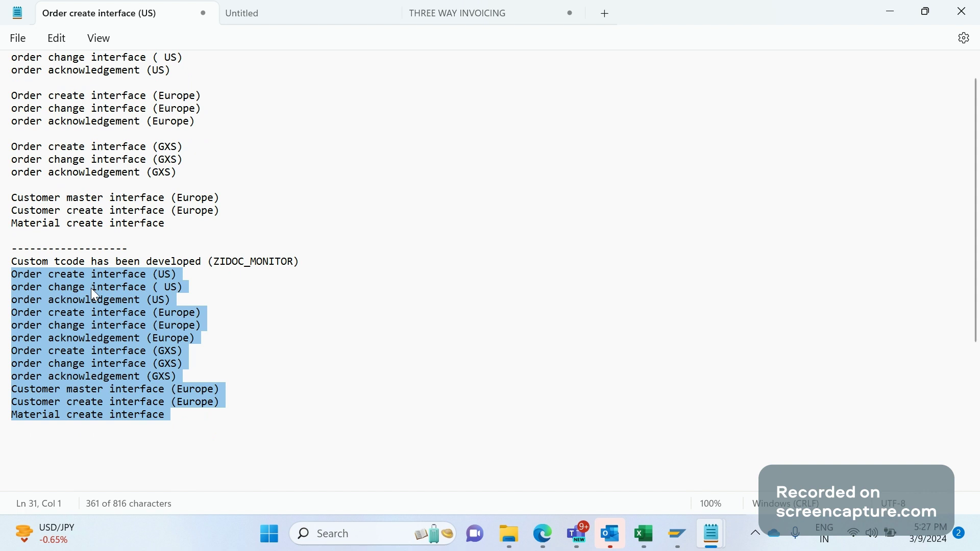
- Add a 'Nodes' heading below the pasted interface list
left_click(208, 424)
key("Return")
type("N")
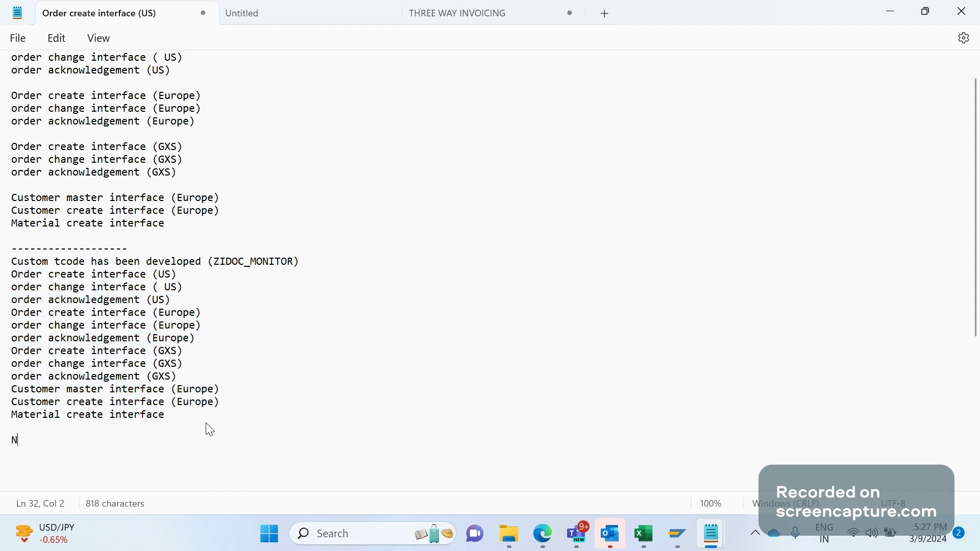
type("odes")
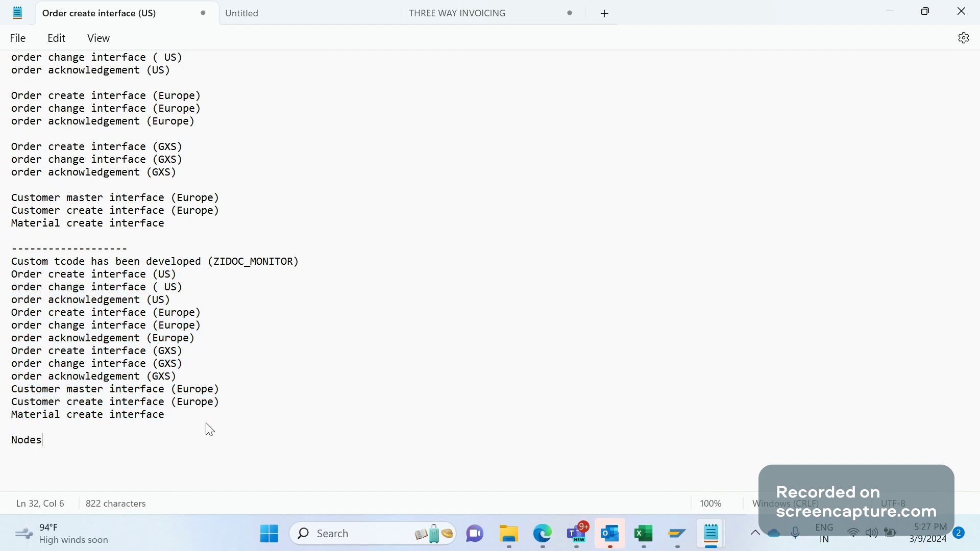
- Select the whole pasted interface list, starting from Order create interface (US)
left_click(110, 276)
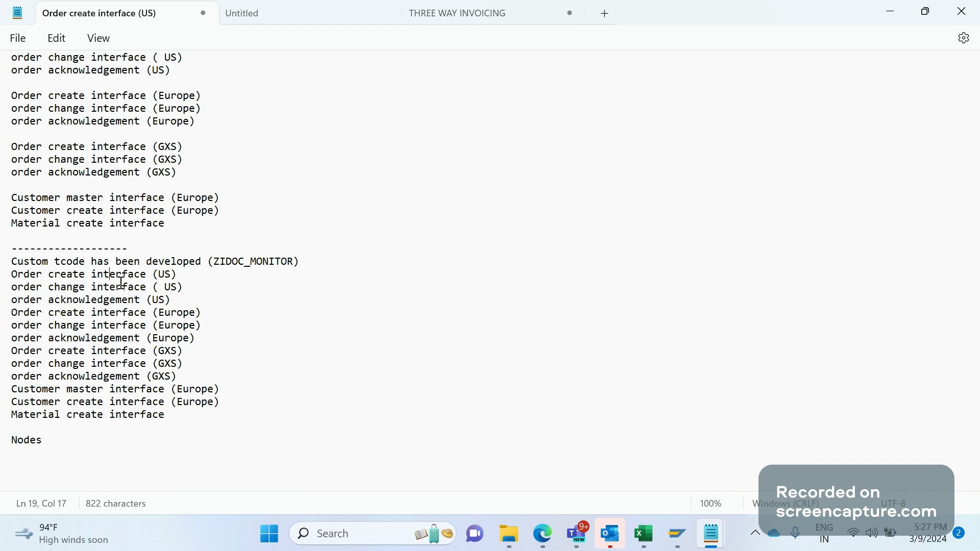
double_click(158, 275)
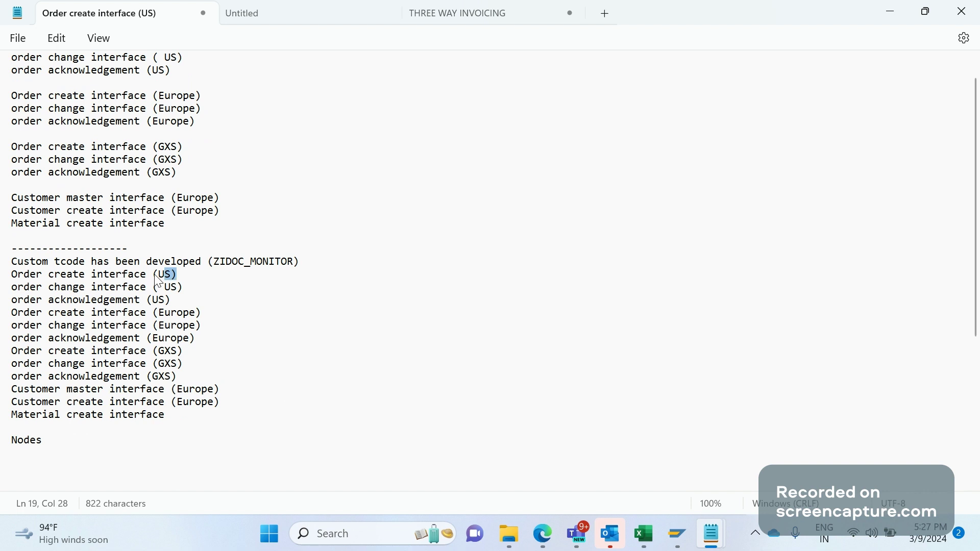
triple_click(158, 279)
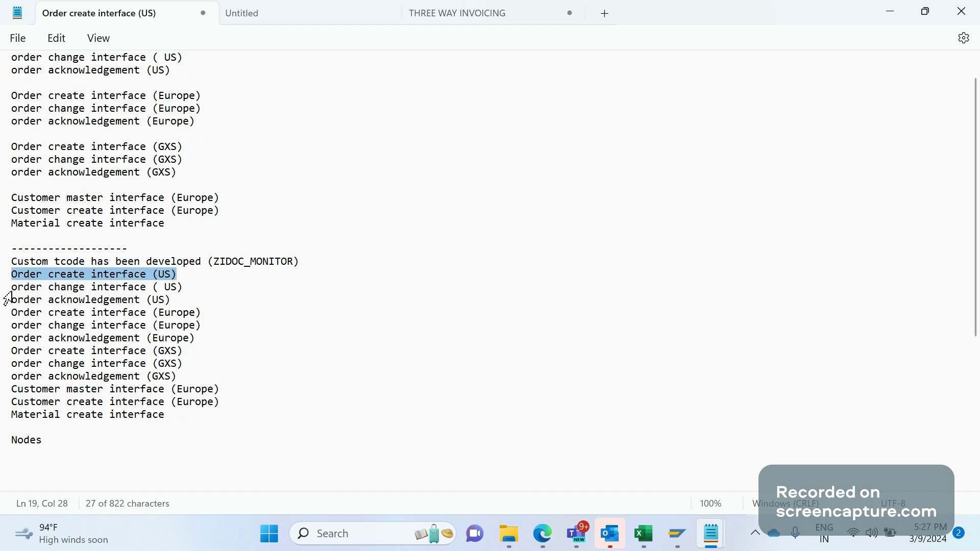
left_click(87, 329)
left_click(13, 287)
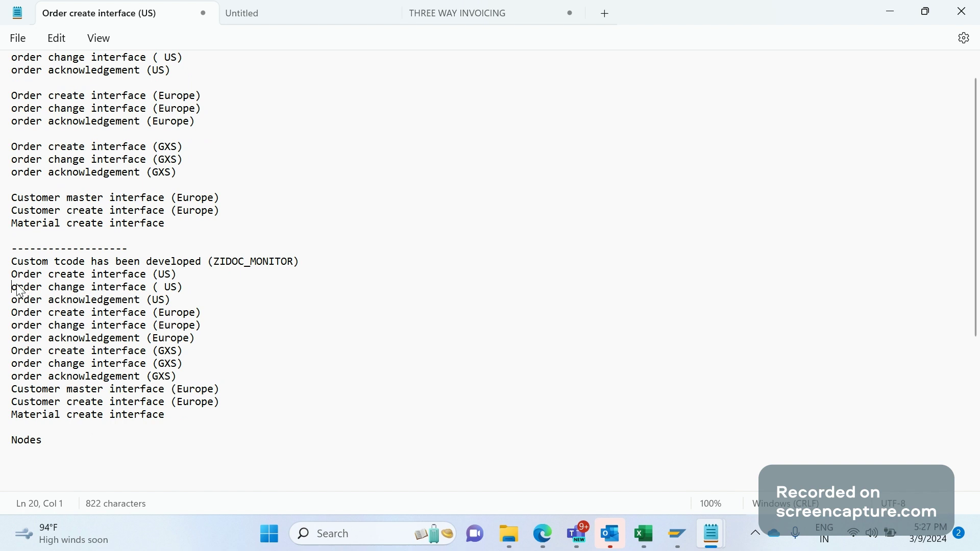
left_click_drag(13, 287, 158, 358)
left_click(156, 351)
left_click(74, 288)
key("shift+End")
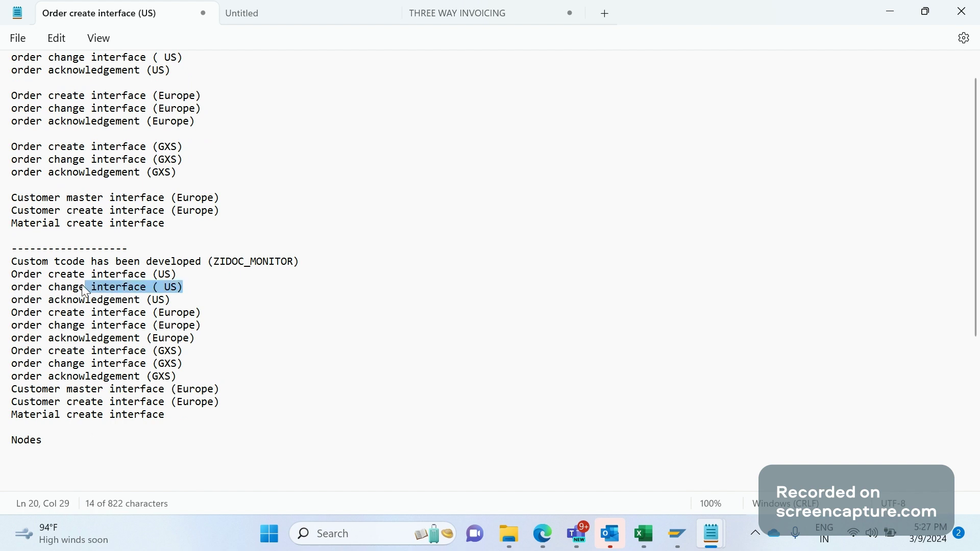
left_click(100, 352)
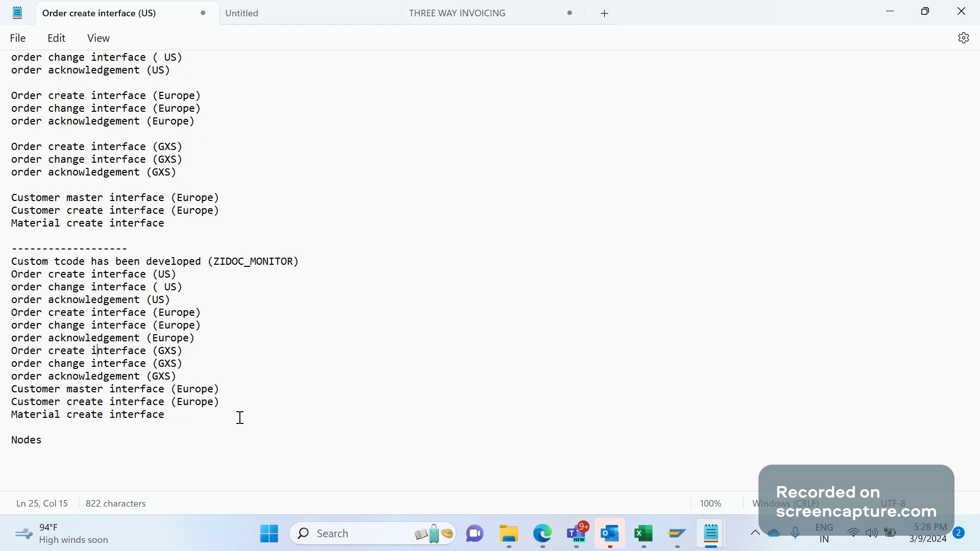
left_click(175, 418)
left_click_drag(175, 419, 6, 274)
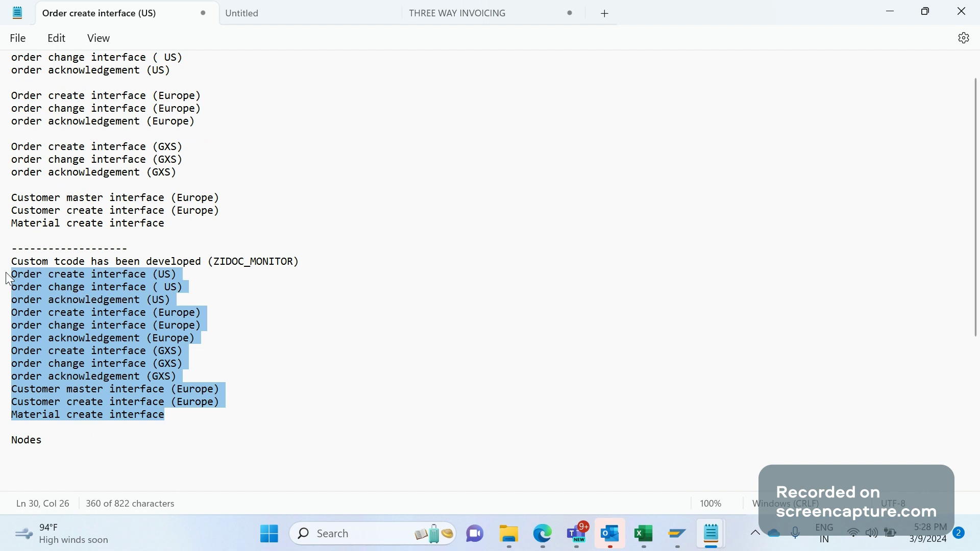
left_click(333, 404)
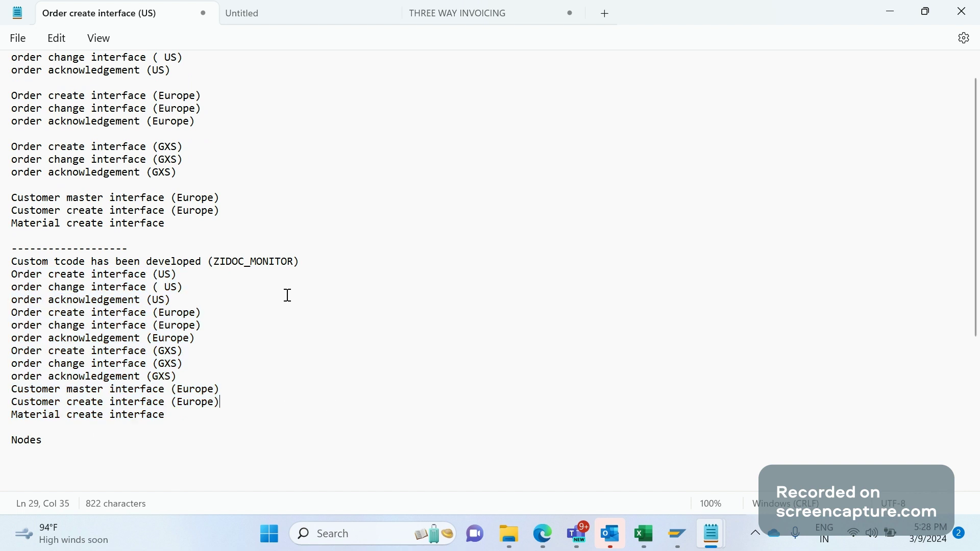
left_click_drag(199, 418, 7, 279)
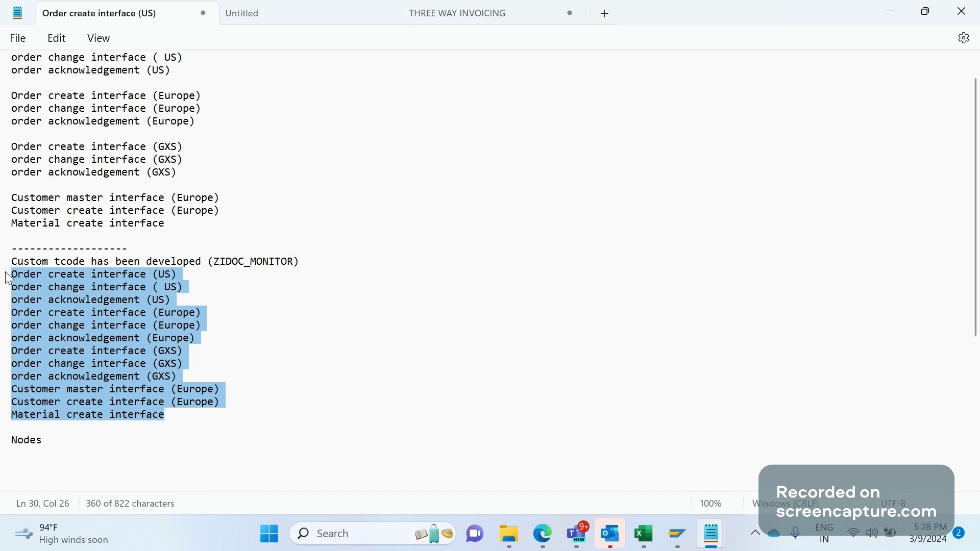
left_click(239, 380)
left_click_drag(177, 425, 245, 276)
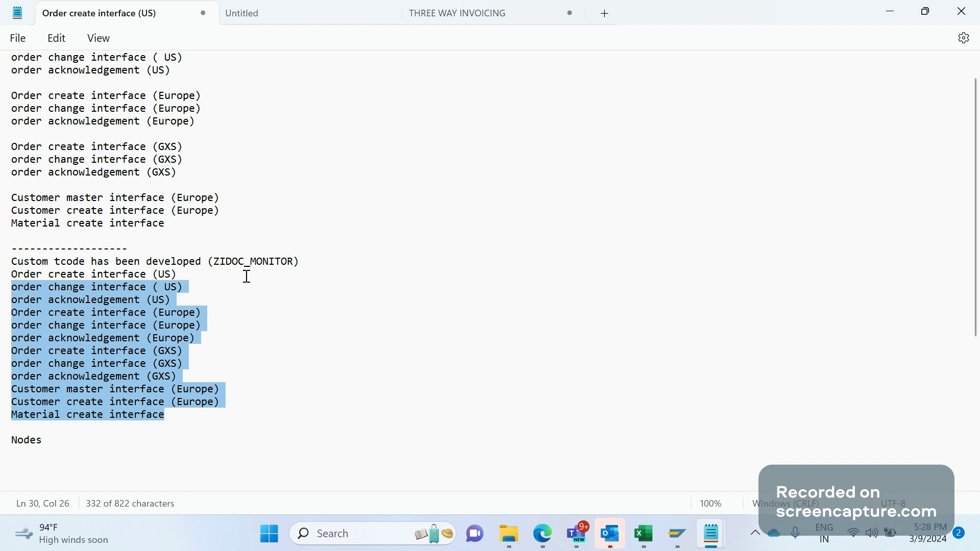
left_click_drag(299, 261, 215, 263)
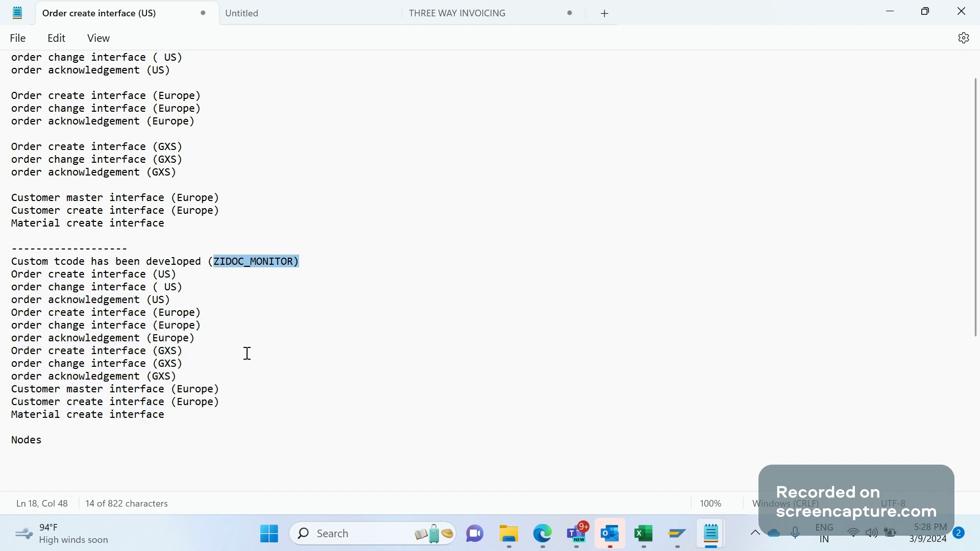
left_click(258, 377)
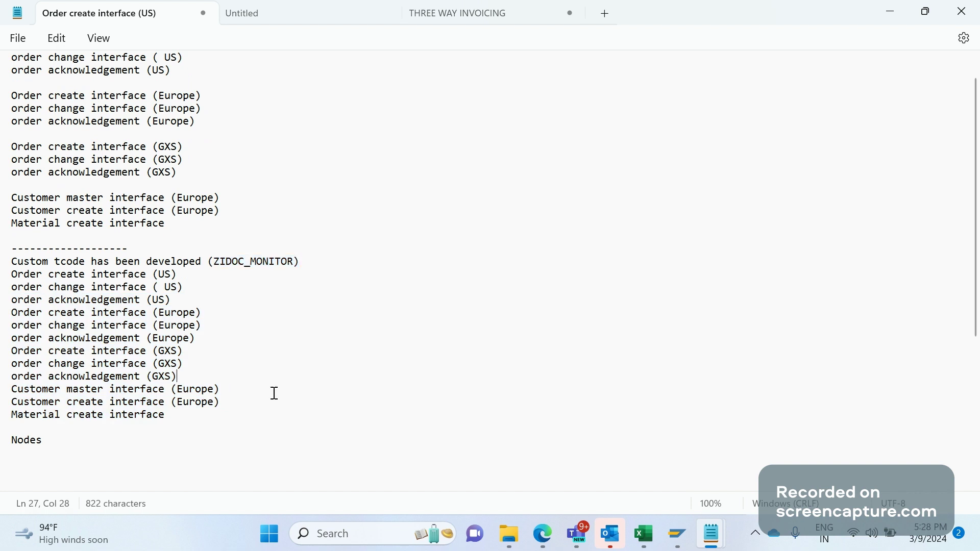
left_click_drag(271, 414, 11, 284)
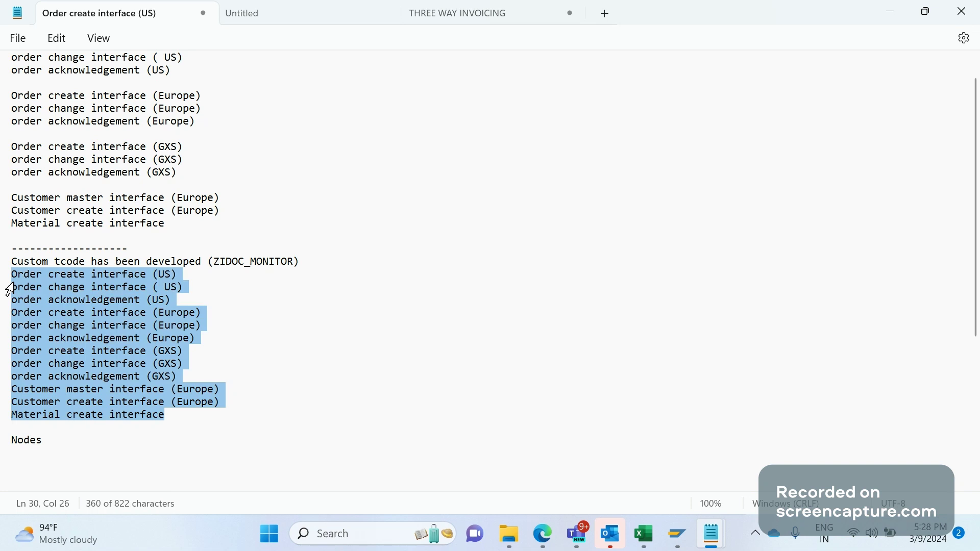
left_click(235, 352)
scroll(306, 400, "up", 1)
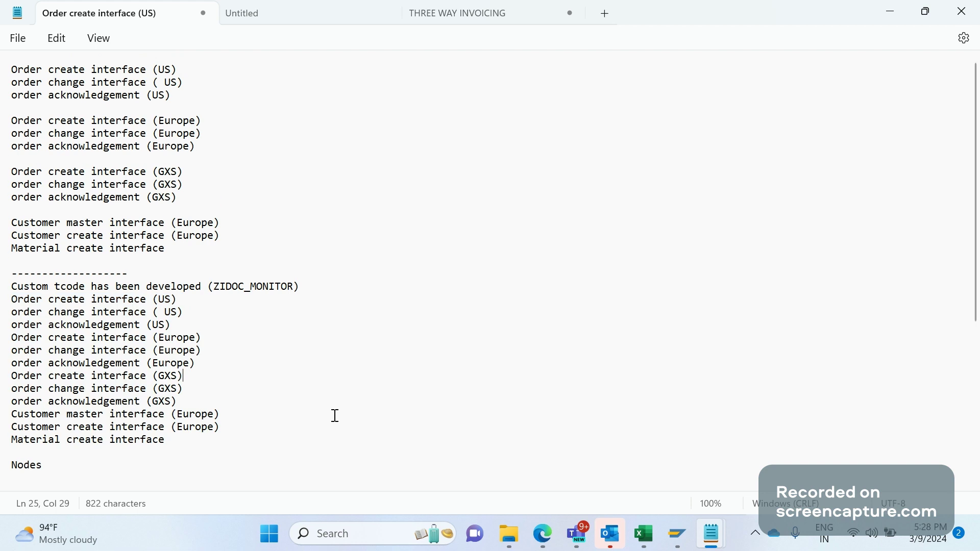